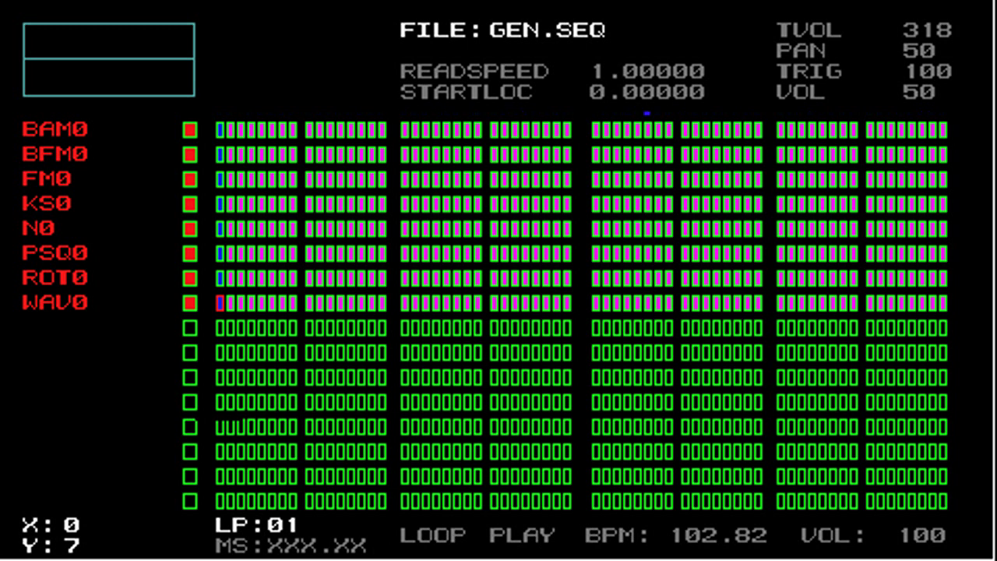
Select the WAV0 track in the sequencer to bring up its GEN/ENV choice
key("Return")
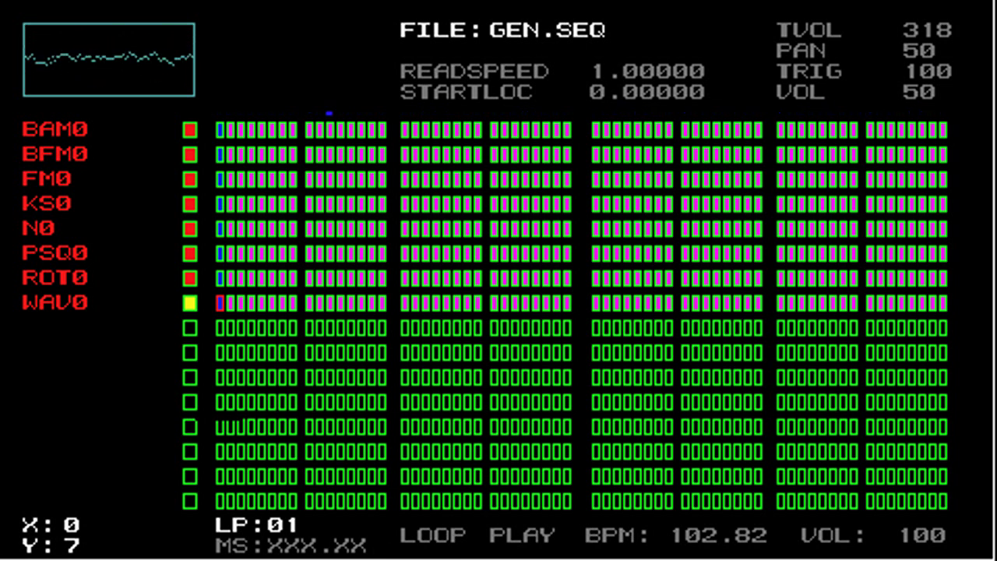
Choose GEN to open WAV0's generator settings, showing sample 113BPMDM in ONESHOT mode
key("e")
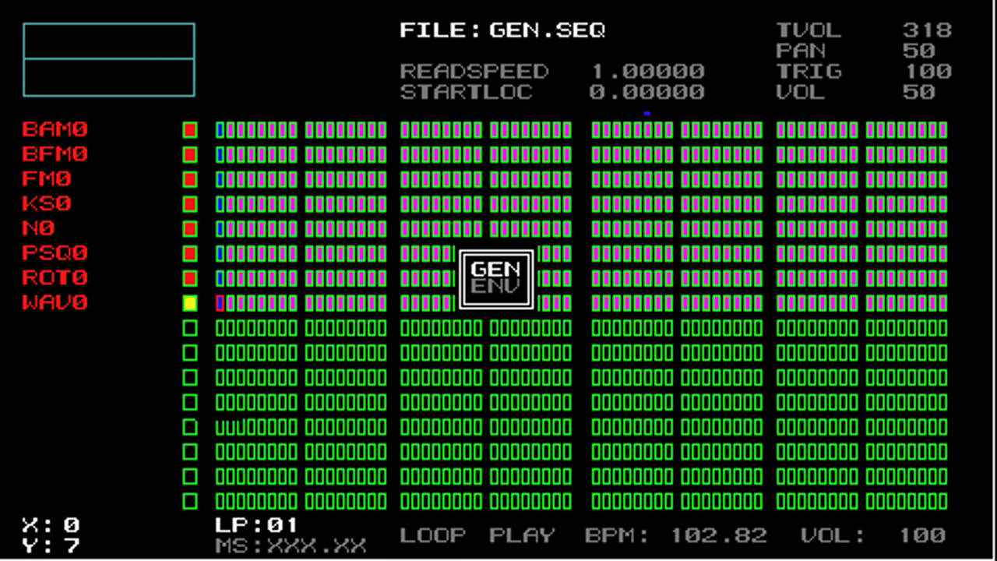
key("Return")
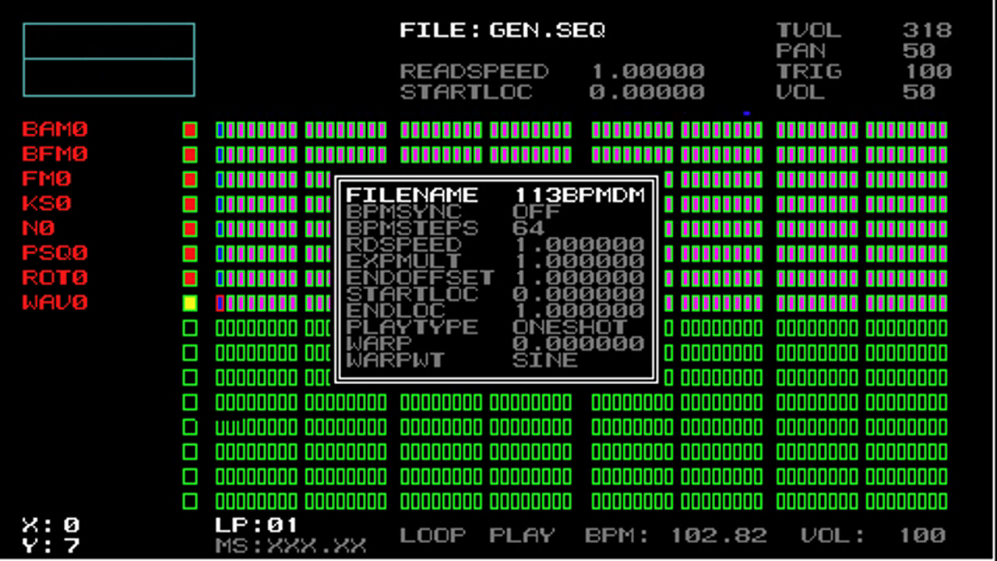
Browse the sample files past PERCS1 and BD1 to set WAV0's sample to AMEN2
key("Right")
key("Right")
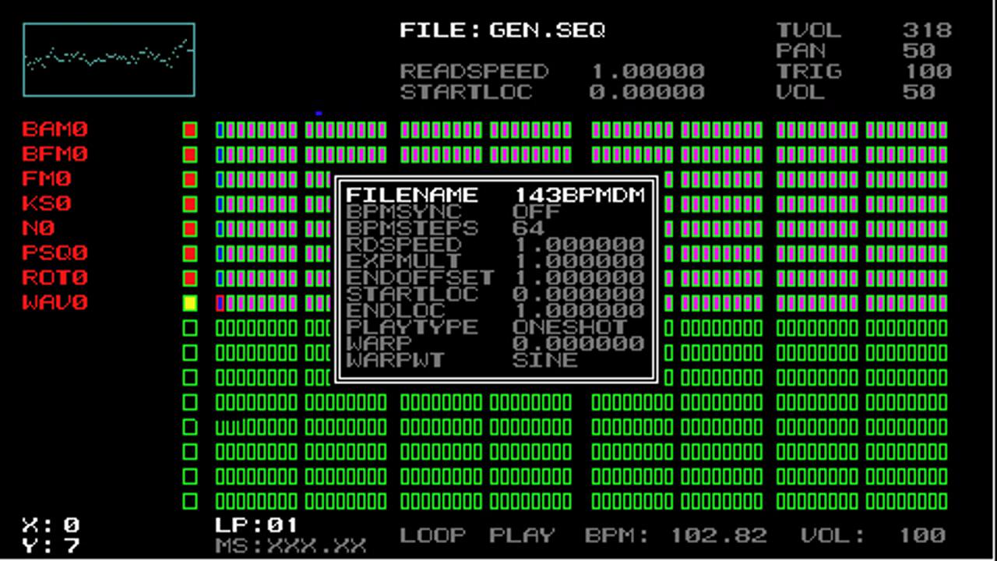
key("Left")
key("Left")
key("Left")
key("Left")
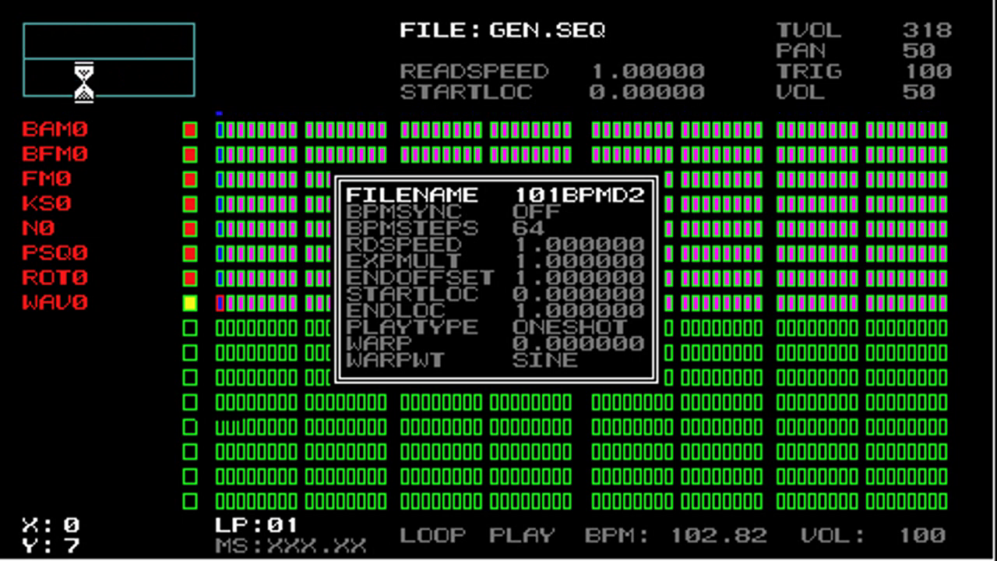
key("Right")
key("Right")
key("Right")
key("Right")
key("Right")
key("Right")
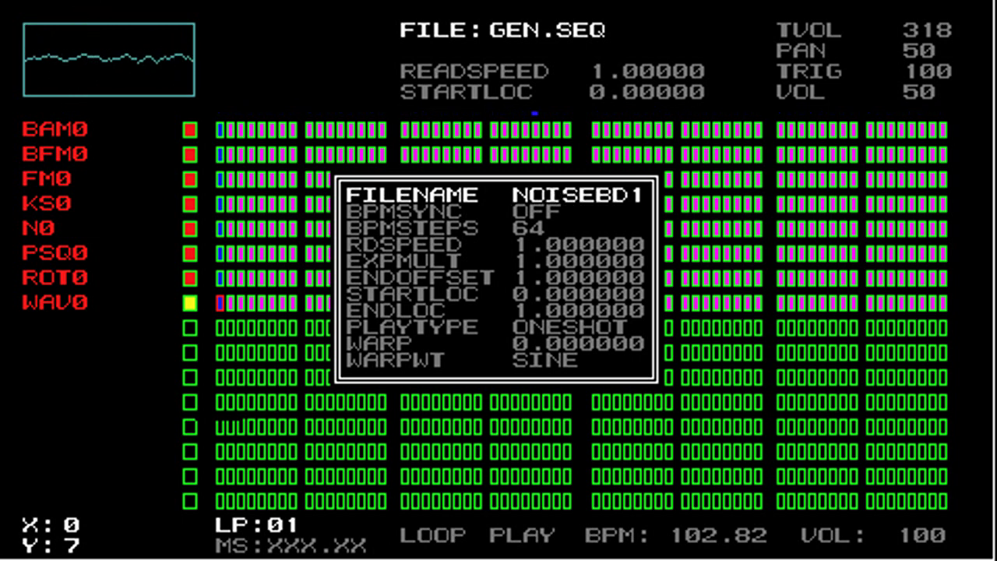
key("Right")
key("Right")
key("Right")
key("Right")
key("Left")
key("Left")
key("Left")
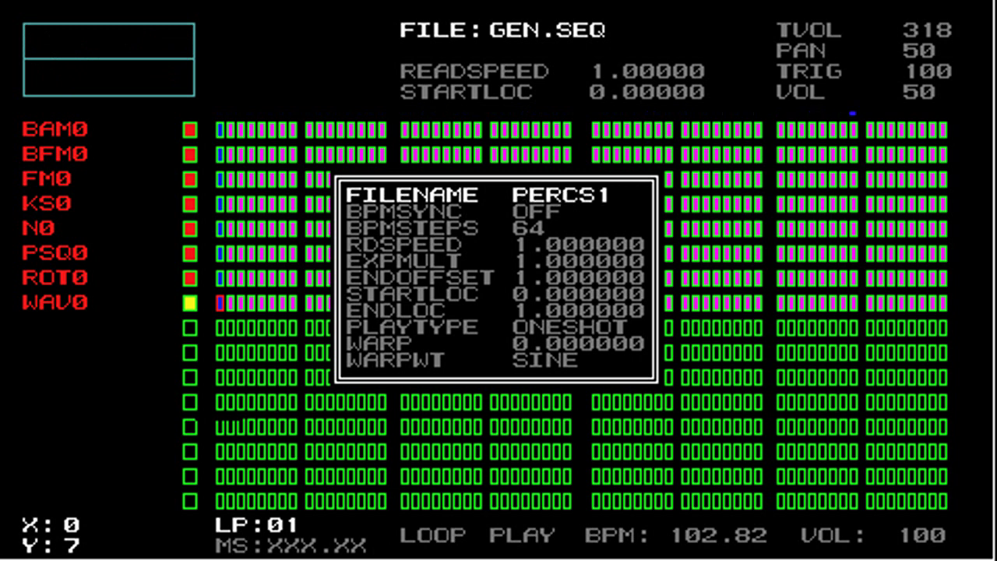
key("Left")
key("Left")
key("Left")
key("Left")
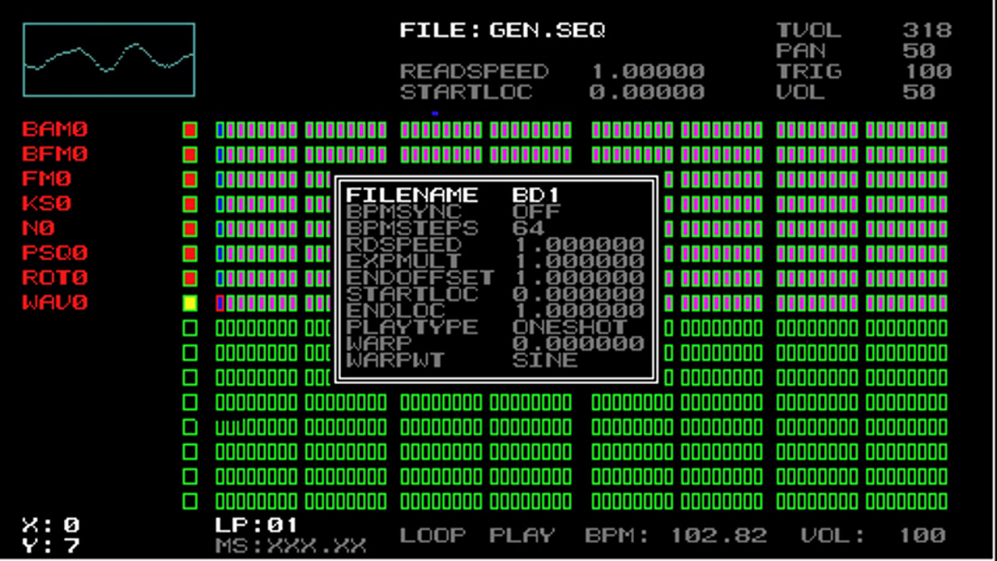
key("Left")
key("Left")
key("Left")
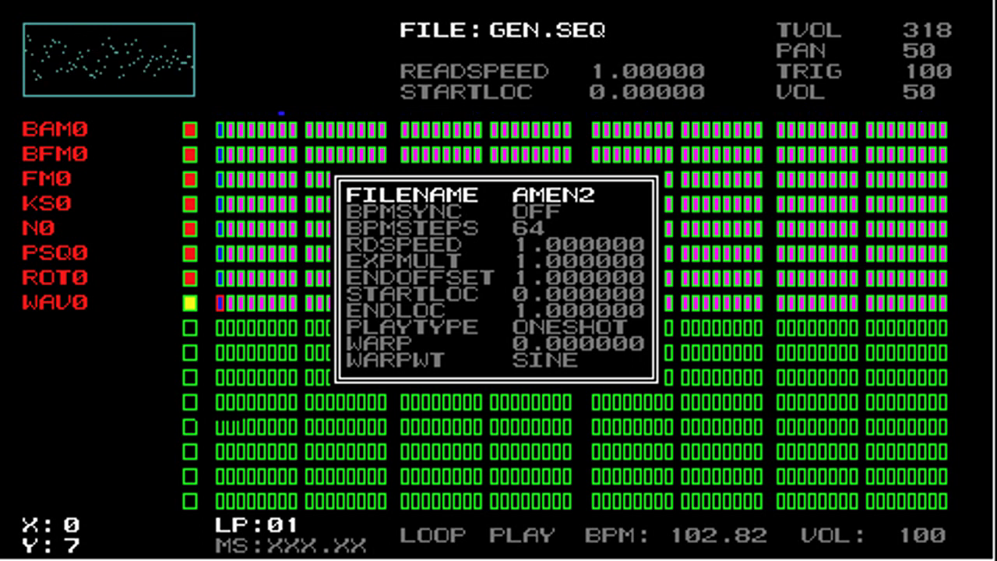
Move the highlight from FILENAME down to the BPMSYNC setting
key("Down")
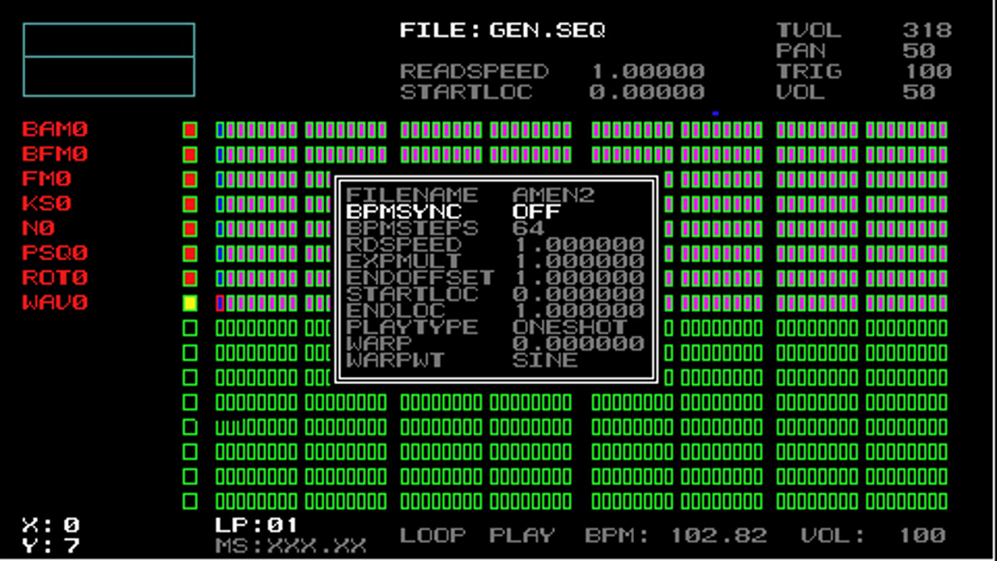
Switch BPMSYNC from OFF to ON for the AMEN2 sample, showing 64 BPMSTEPS
key("Down")
key("Down")
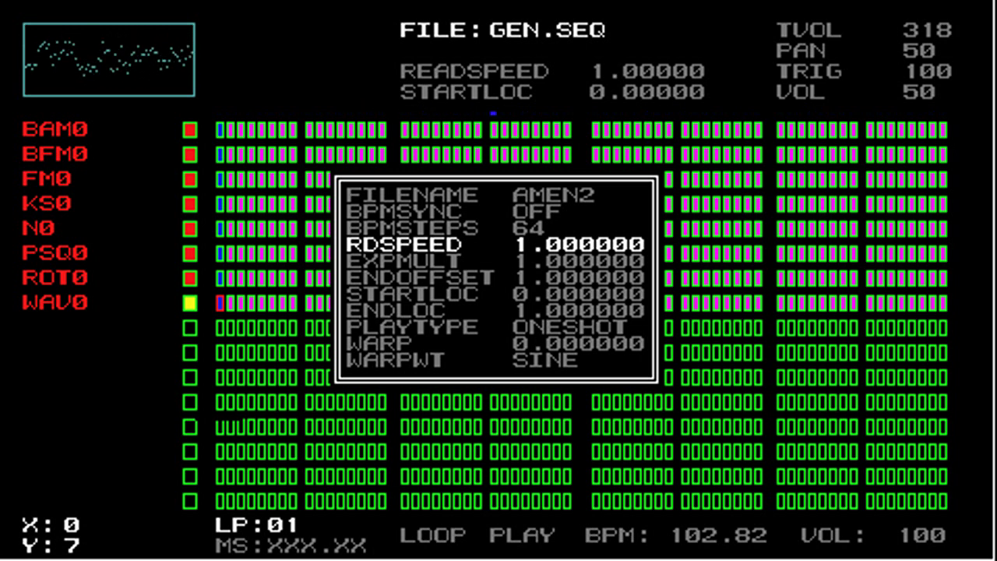
key("Up")
key("Up")
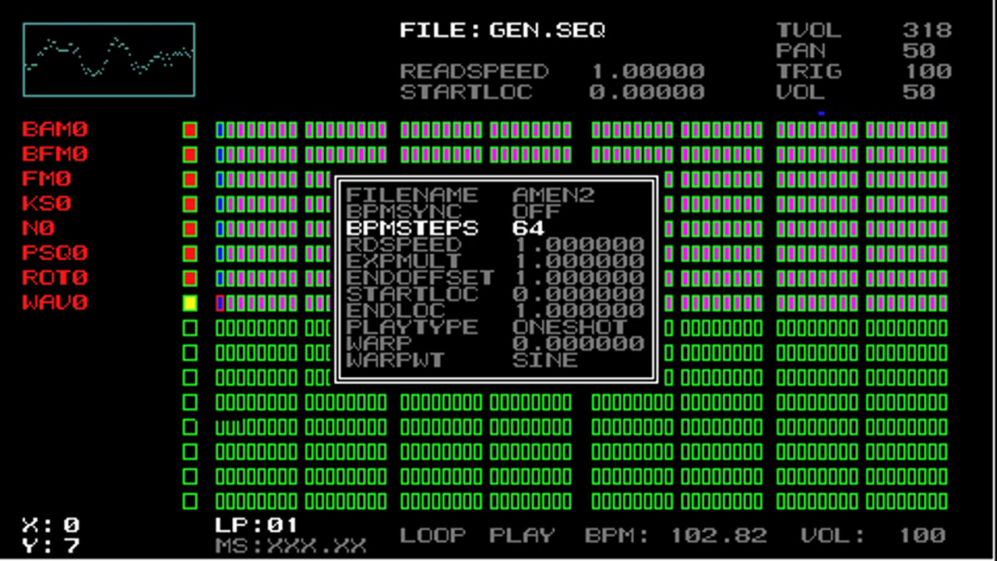
key("Up")
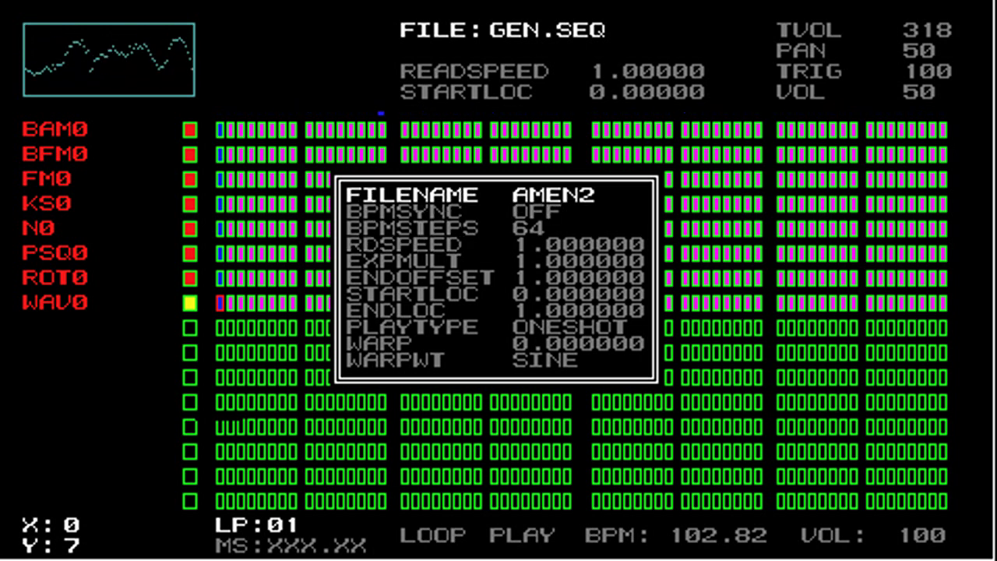
key("Down")
key("Right")
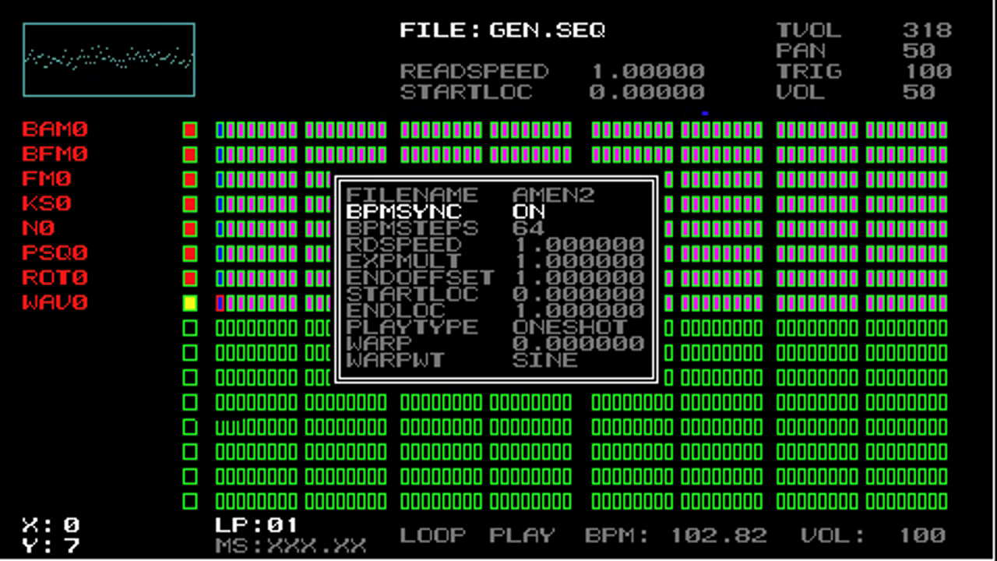
key("Down")
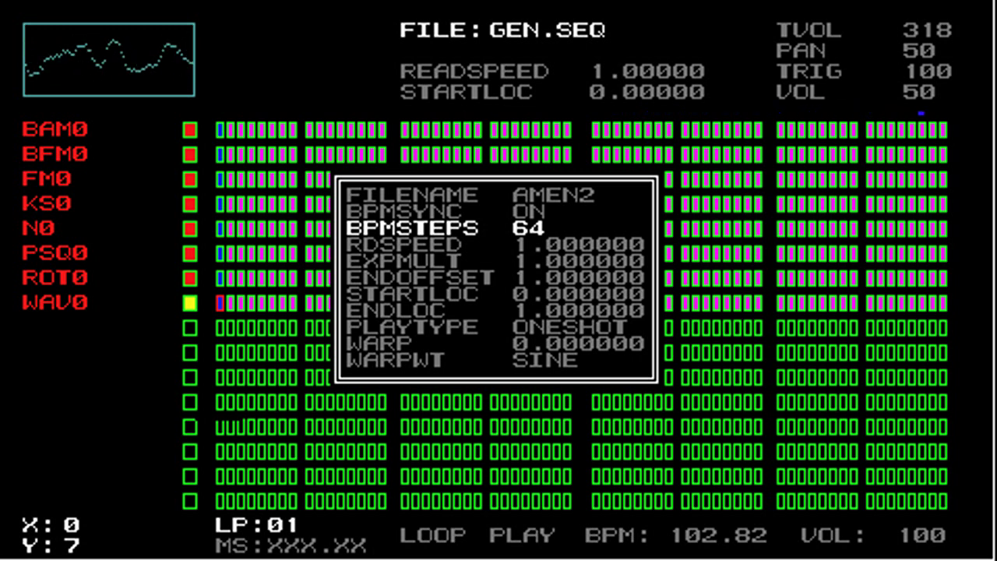
key("Left")
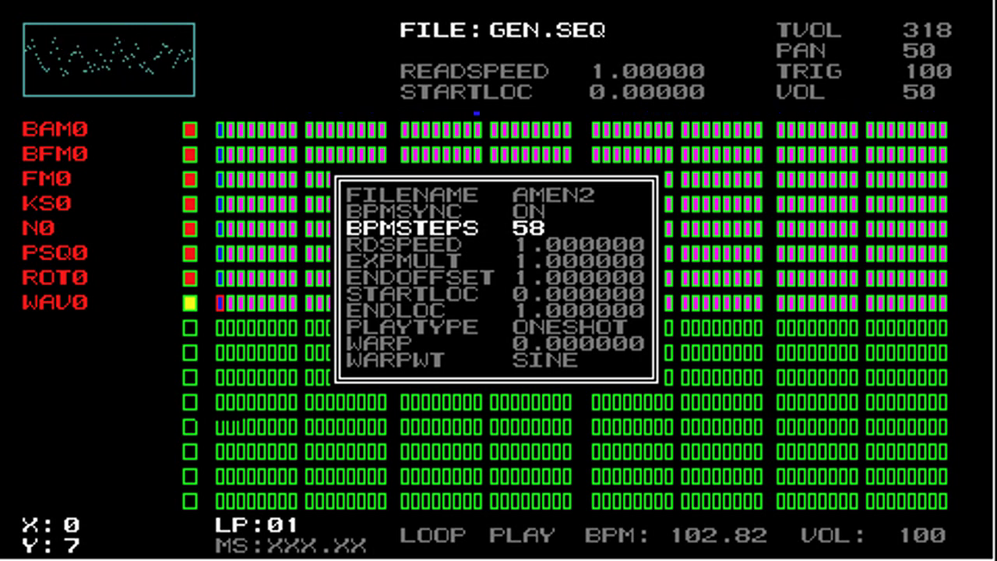
key("Right")
key("Right")
key("Right")
key("Right")
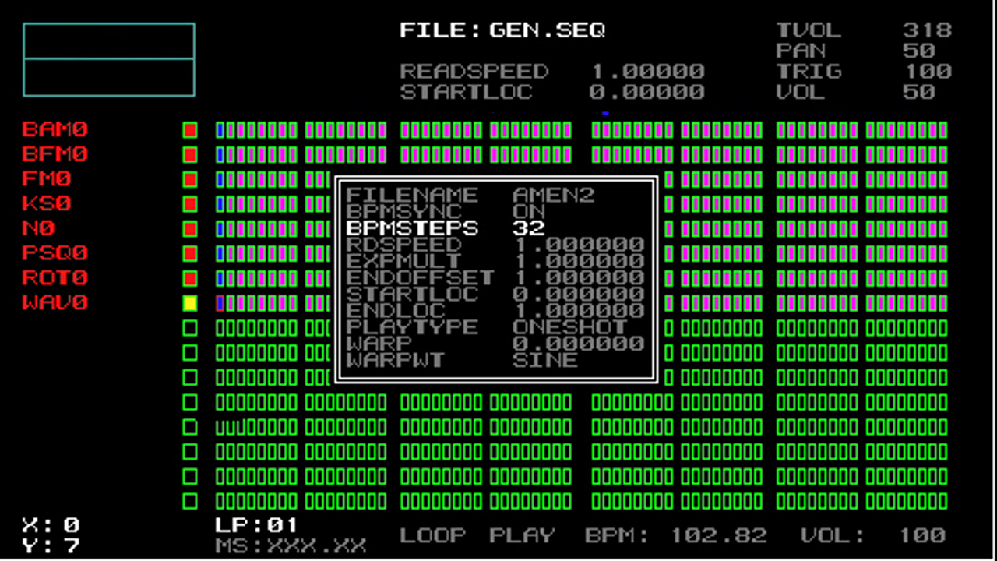
scroll(530, 227, "up", 20)
scroll(529, 228, "down", 1)
scroll(530, 227, "down", 5)
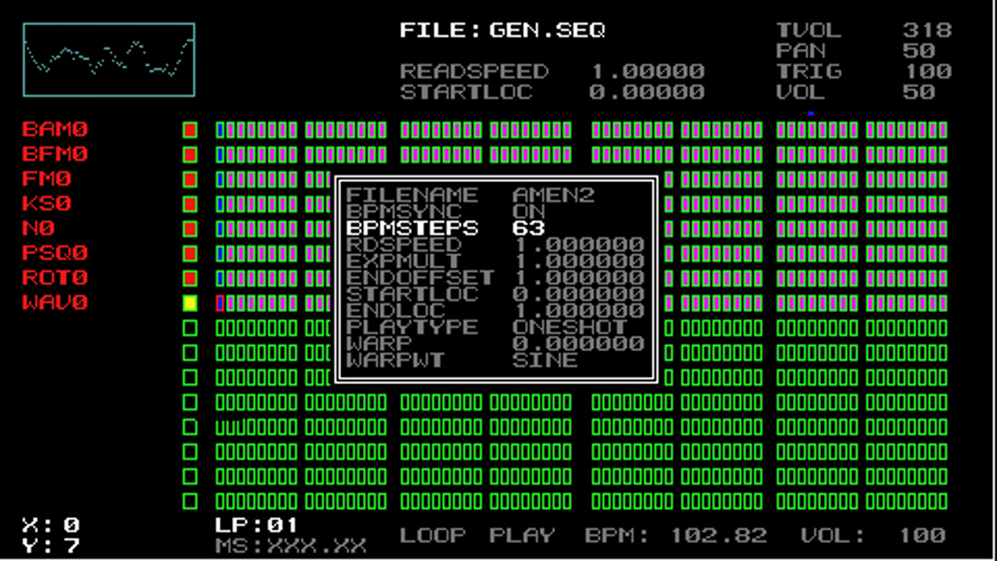
scroll(82, 106, "up", 1)
key("Up")
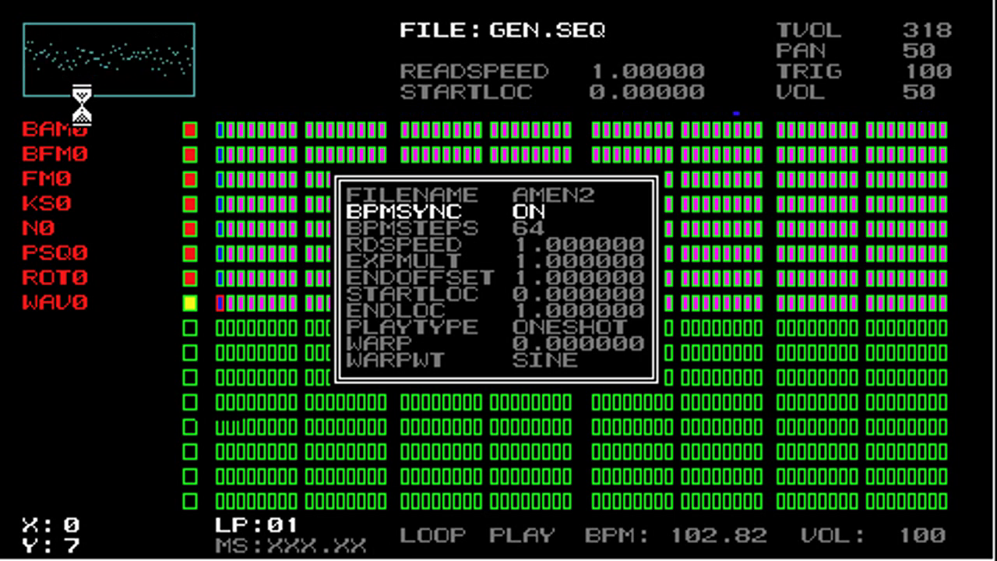
Turn BPMSYNC off and raise the AMEN2 read speed to about 3.47
key("Right")
key("Down")
key("Down")
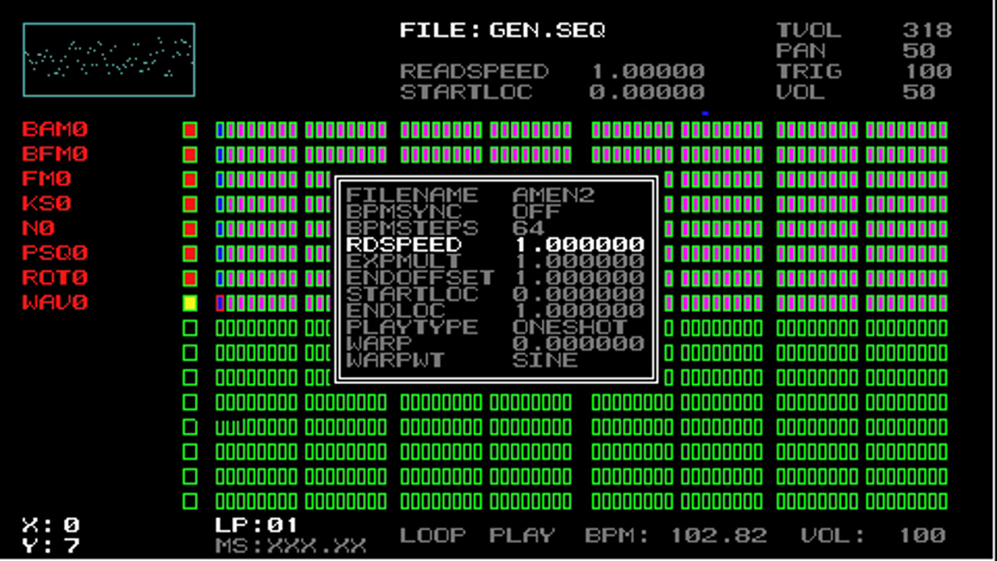
key("Right")
key("Right")
key("Right")
key("Right")
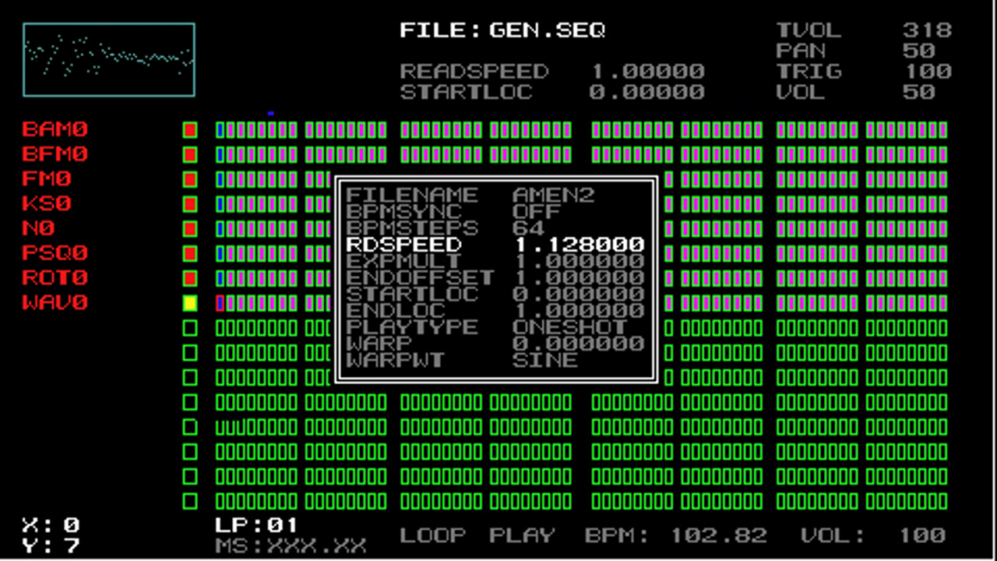
key("Right")
key("Right")
key("Right")
key("Right")
key("Right")
key("Right")
key("Right")
key("Right")
key("Right")
key("Right")
key("Right")
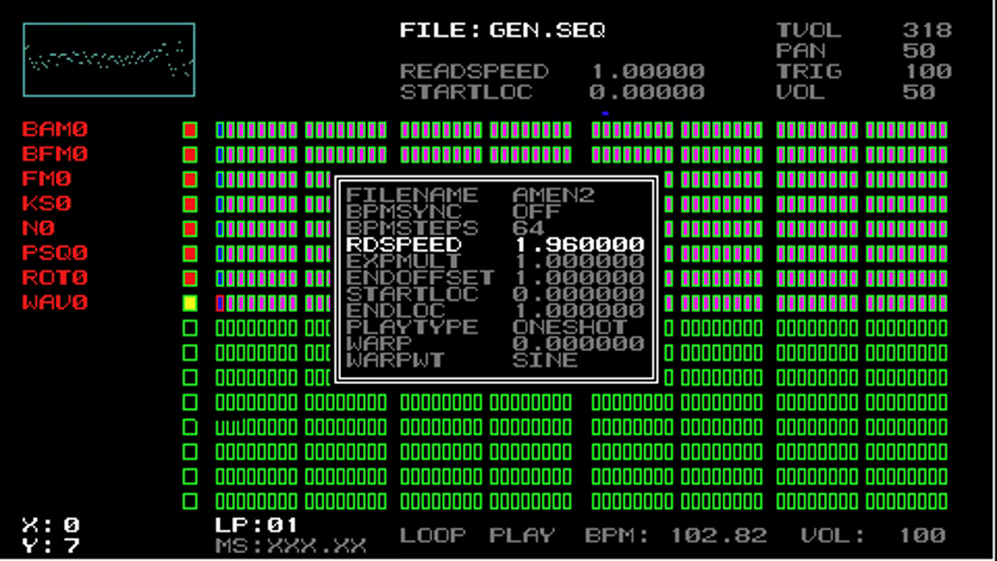
key("Right")
key("Right")
key("Right")
key("Right")
key("Right")
key("Right")
key("Right")
key("Right")
key("Right")
key("Right")
key("Right")
key("Right")
key("Right")
key("Right")
key("Right")
key("Right")
key("Right")
key("Right")
key("Right")
key("Right")
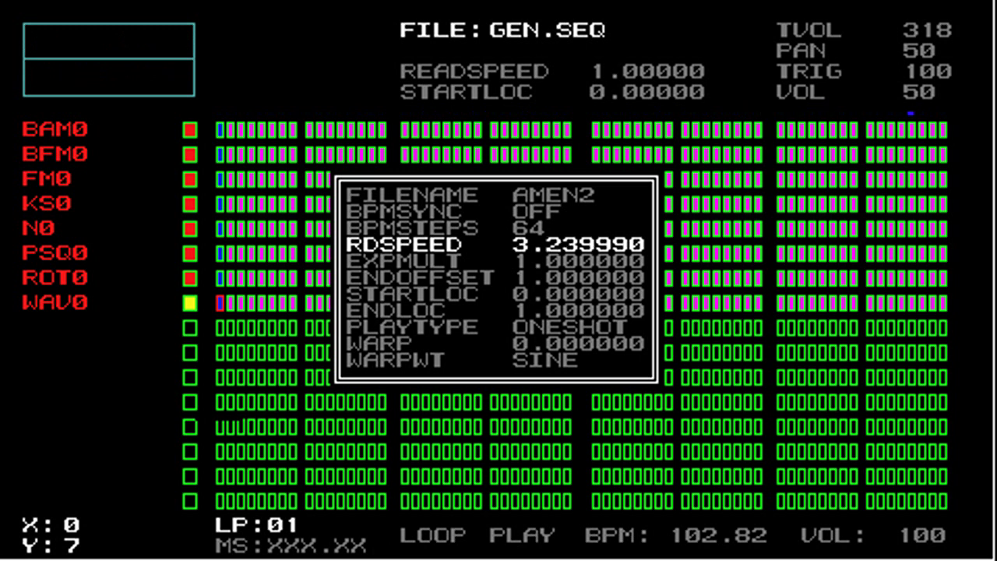
key("Right")
key("Right")
key("Right")
key("Right")
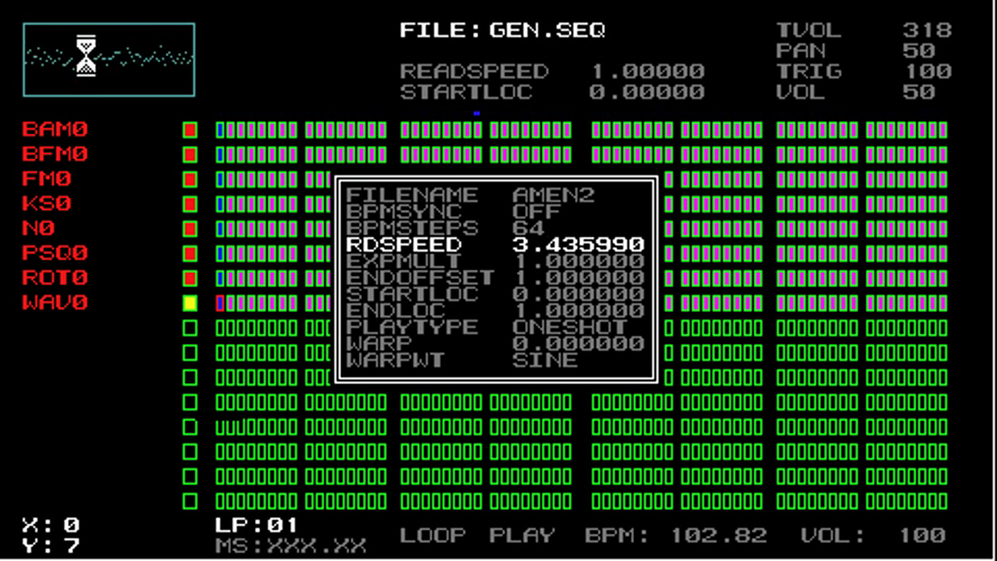
Sweep the read speed down through about 0.74 and zero to roughly -1 for reverse playback
key("Right")
key("Left")
key("Left")
key("Left")
key("Left")
key("Left")
key("Left")
key("Left")
key("Left")
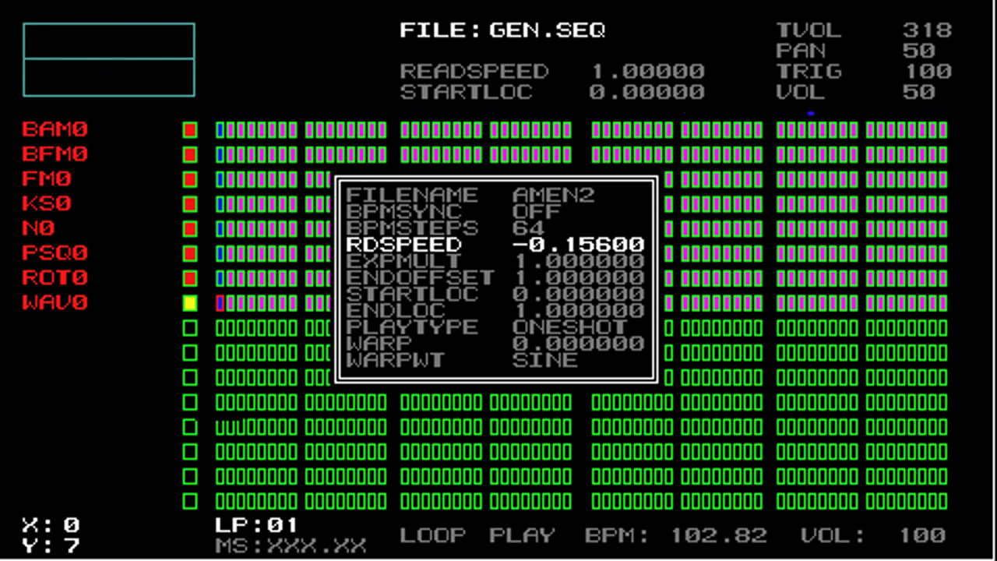
key("Right")
key("Right")
key("Right")
key("Right")
key("Right")
key("Right")
key("Right")
key("Right")
key("Right")
key("Right")
key("Right")
key("Right")
key("Left")
key("Left")
key("Left")
key("Left")
key("Left")
key("Left")
key("Left")
key("Left")
key("Left")
key("Left")
key("Left")
key("Left")
key("Left")
key("Left")
key("Left")
key("Left")
key("Left")
key("Left")
key("Left")
key("Left")
key("Left")
key("Left")
key("Left")
key("Left")
key("Left")
key("Left")
key("Left")
key("Left")
key("Left")
key("Left")
key("Left")
key("Right")
key("Right")
key("Right")
key("Right")
key("Right")
key("Right")
key("Right")
key("Right")
key("Right")
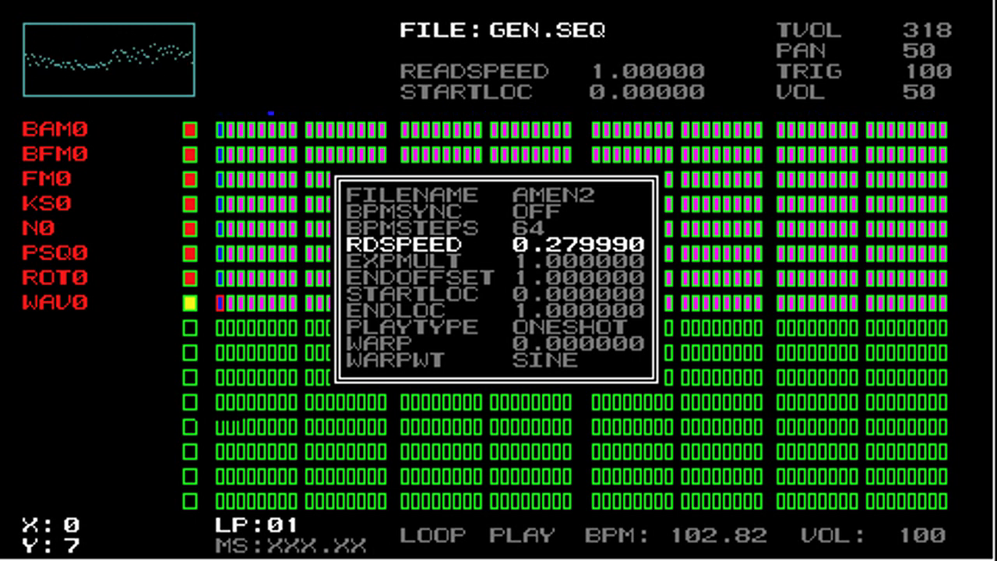
key("Left")
key("Left")
key("Left")
key("Left")
key("Left")
key("Left")
key("Left")
key("Left")
key("Left")
key("Left")
key("Left")
key("Left")
key("Right")
key("Right")
key("Right")
key("Right")
key("Right")
key("Right")
key("Left")
key("Left")
key("Left")
key("Left")
key("Left")
key("Left")
key("Left")
key("Left")
key("Left")
key("Left")
key("Left")
key("Left")
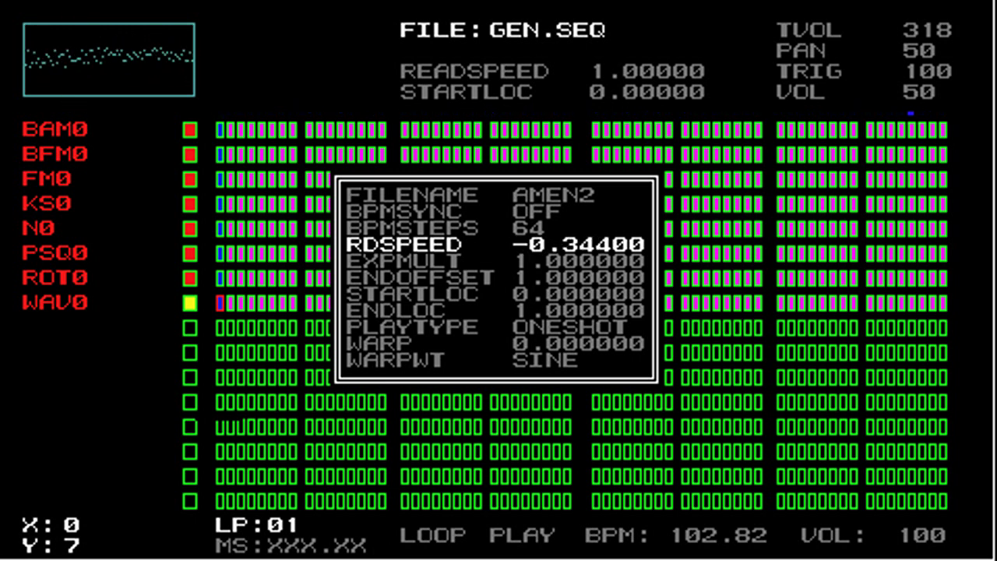
key("Left")
key("Left")
key("Left")
key("Left")
key("Left")
key("Left")
key("Left")
key("Left")
key("Left")
key("Left")
key("Left")
key("Left")
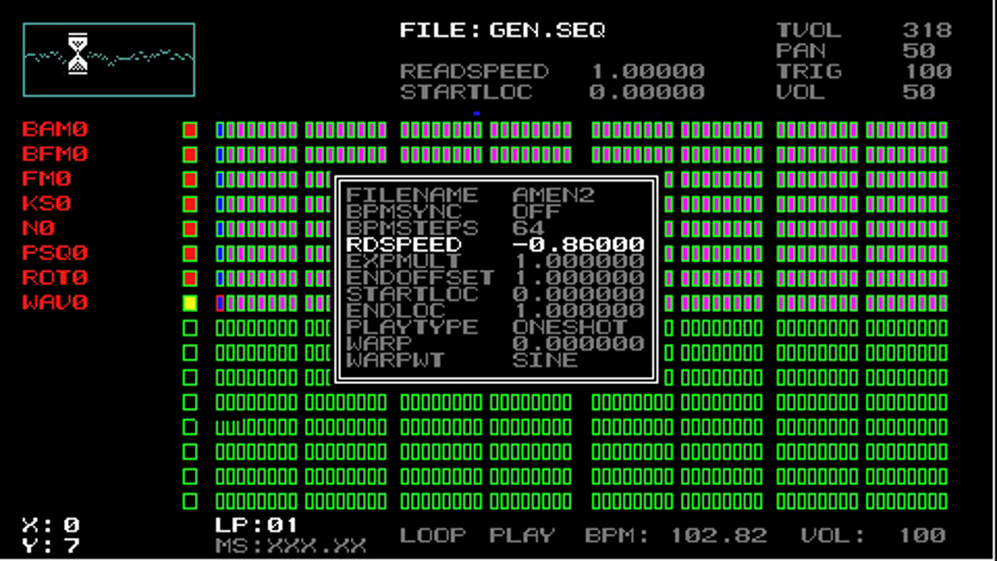
key("Left")
key("Left")
key("Left")
key("Left")
key("Left")
key("Left")
key("Left")
key("Left")
key("Left")
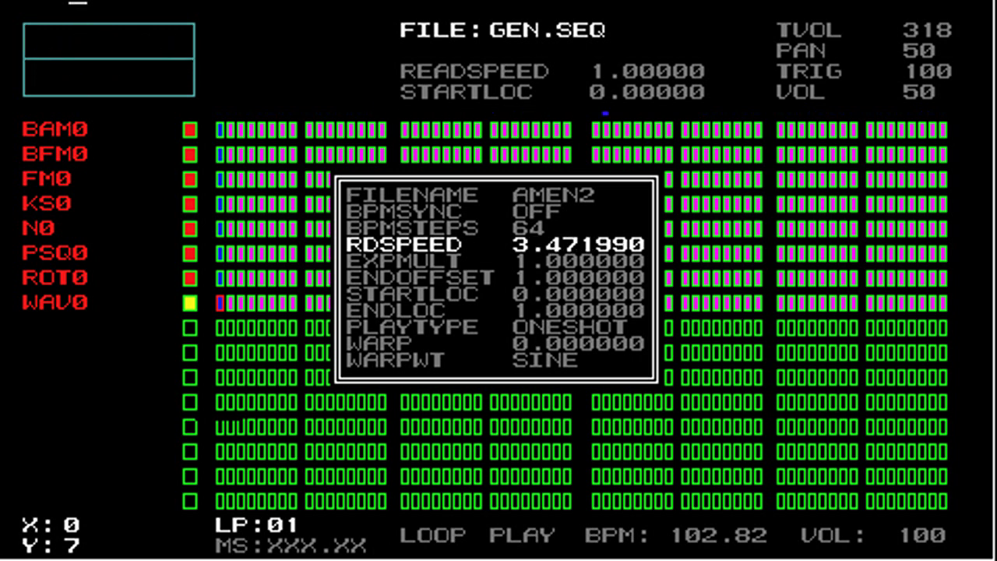
Reset the AMEN2 read speed to 1.001150, just above normal
key("Delete")
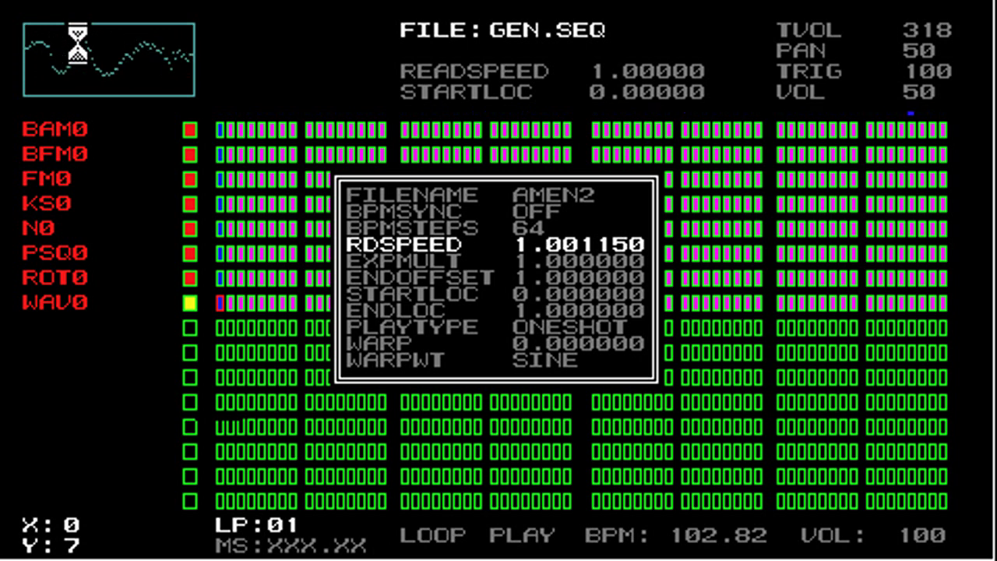
key("Down")
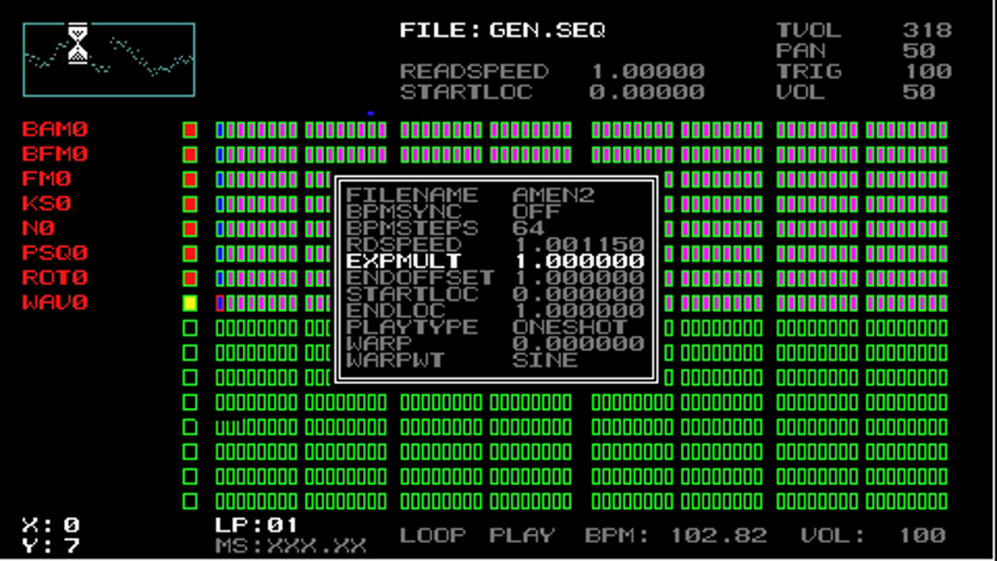
Move the highlight from EXPMULT past ENDOFFSET down to the STARTLOC parameter
key("Down")
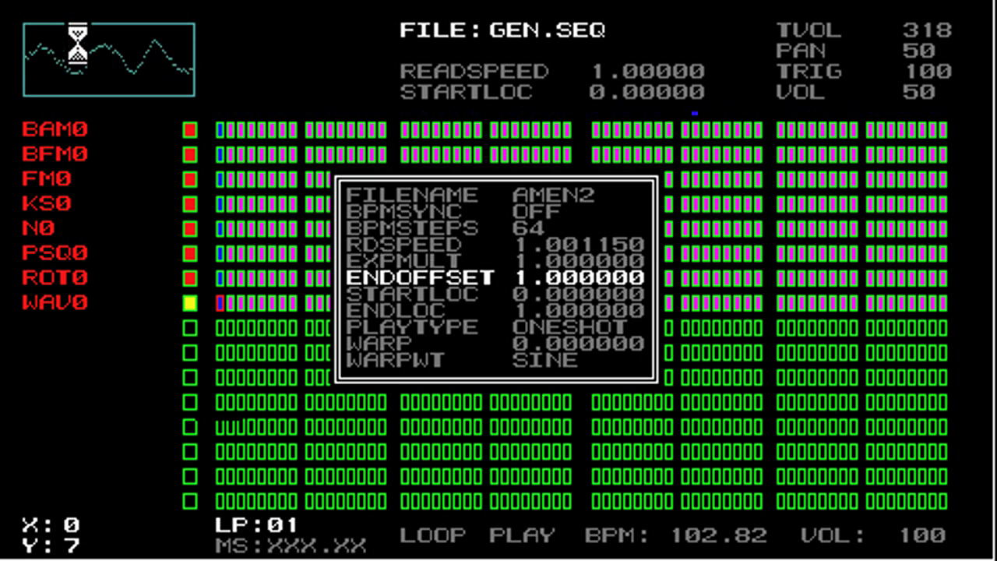
key("Up")
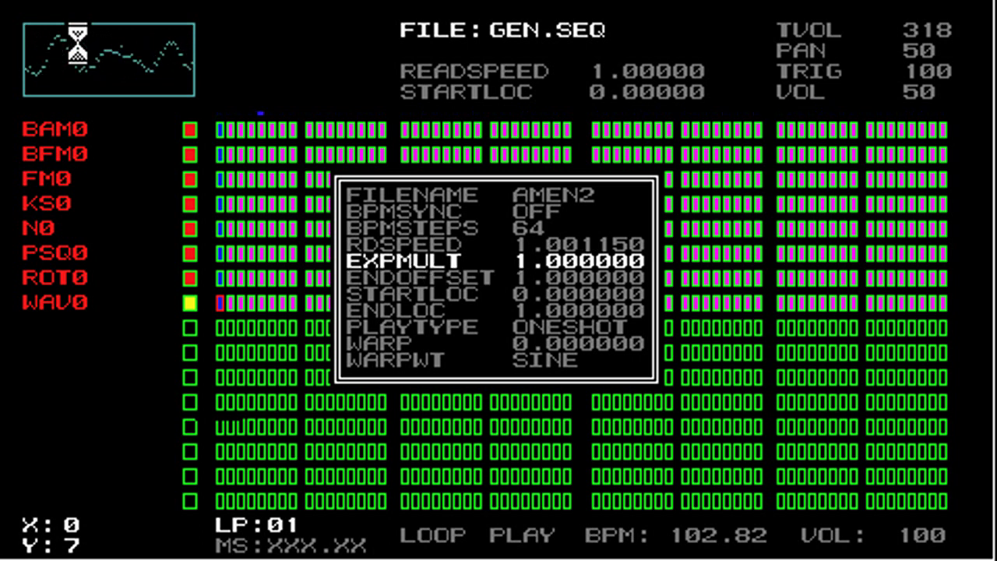
key("Down")
key("Up")
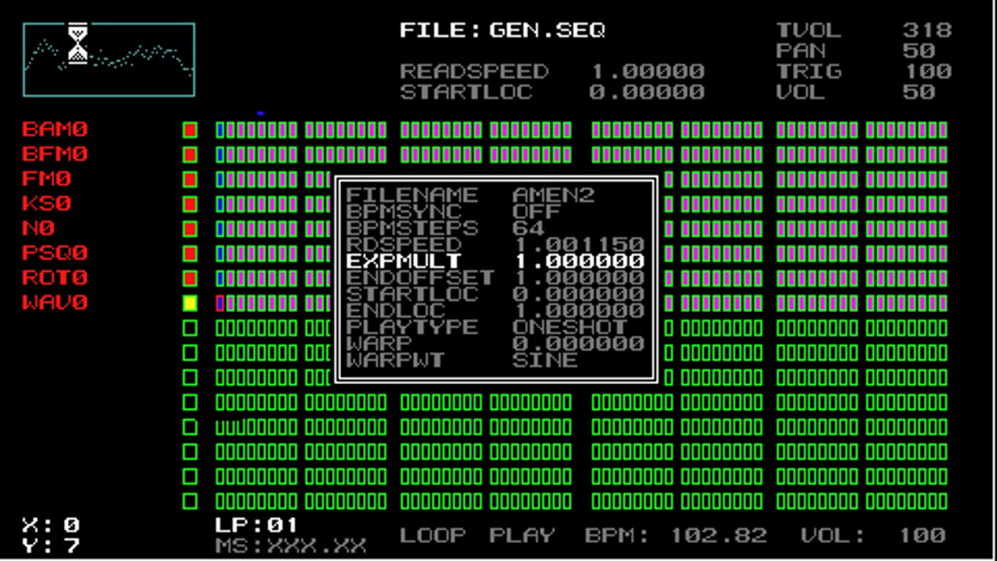
key("Down")
key("Down")
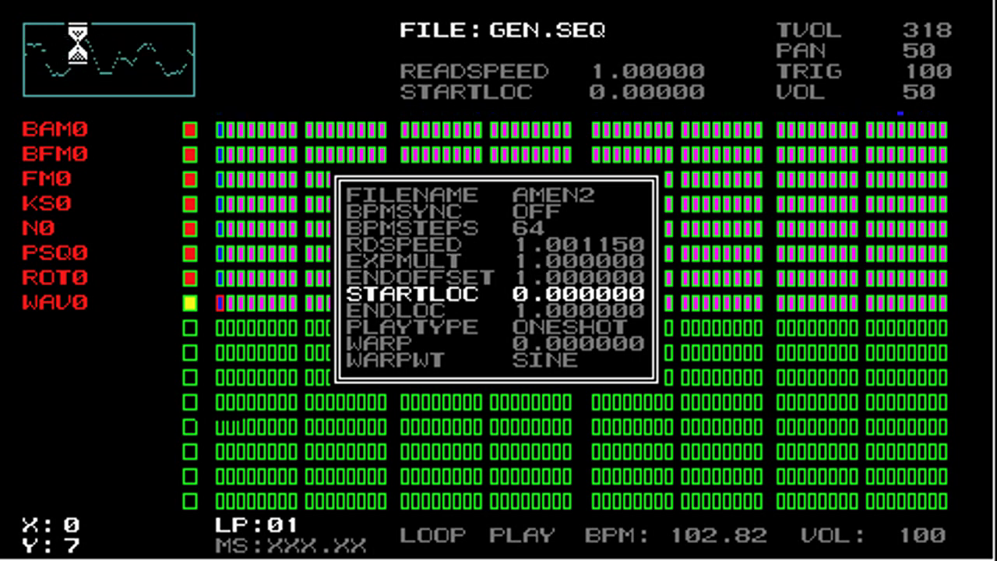
key("Down")
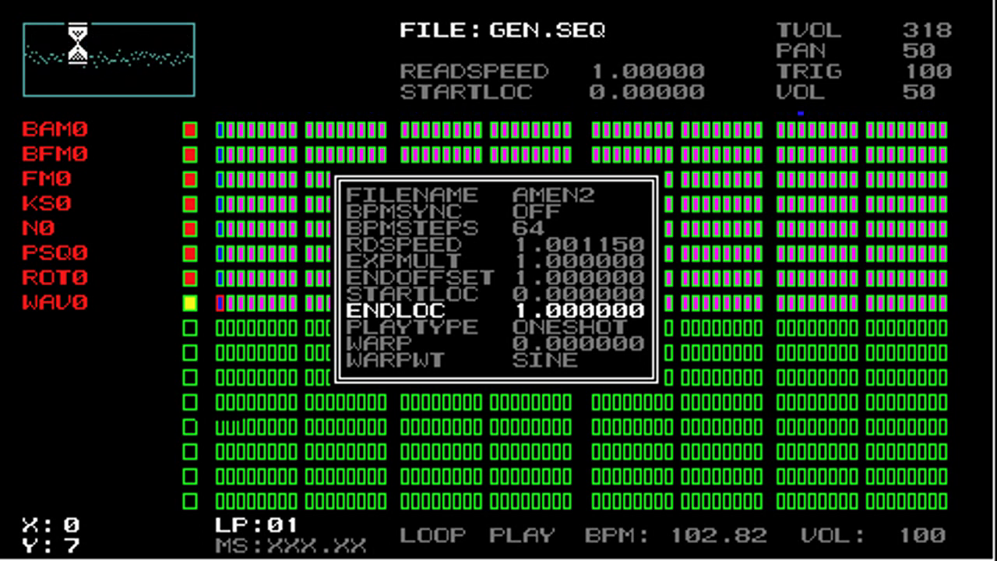
key("Up")
key("Down")
key("Up")
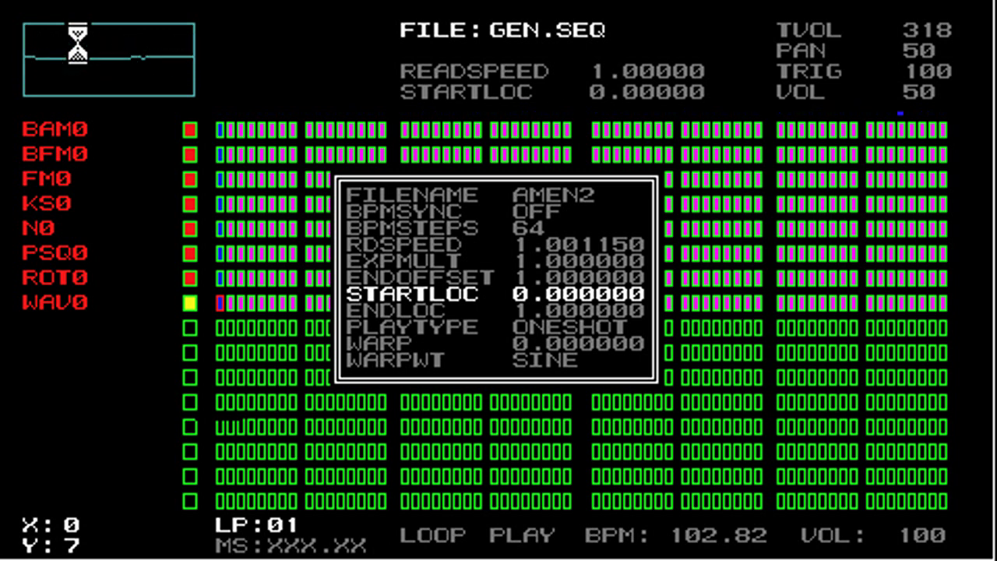
Raise AMEN2's STARTLOC in 0.03125 steps to 0.25
key("Right")
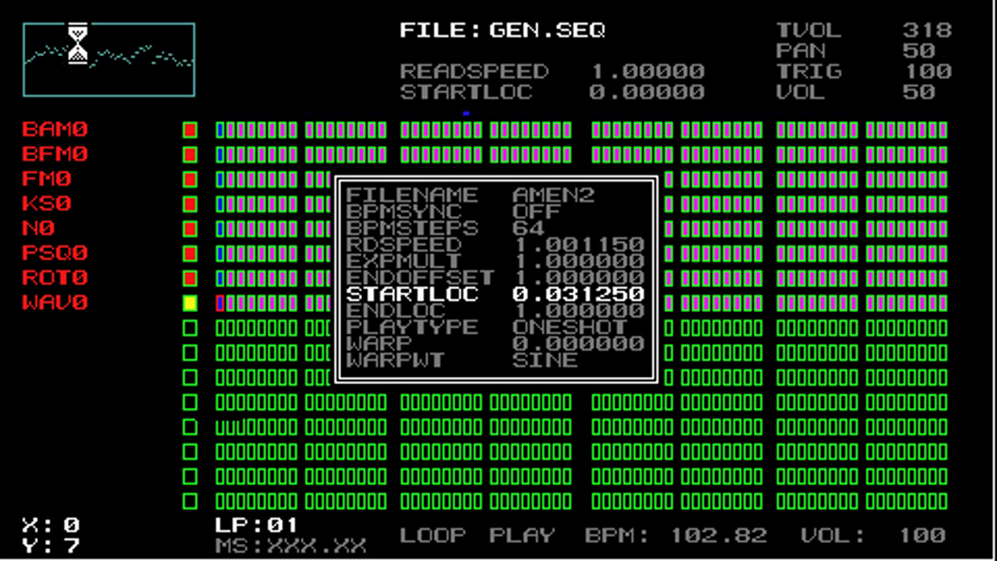
key("Right")
key("Right")
key("Right")
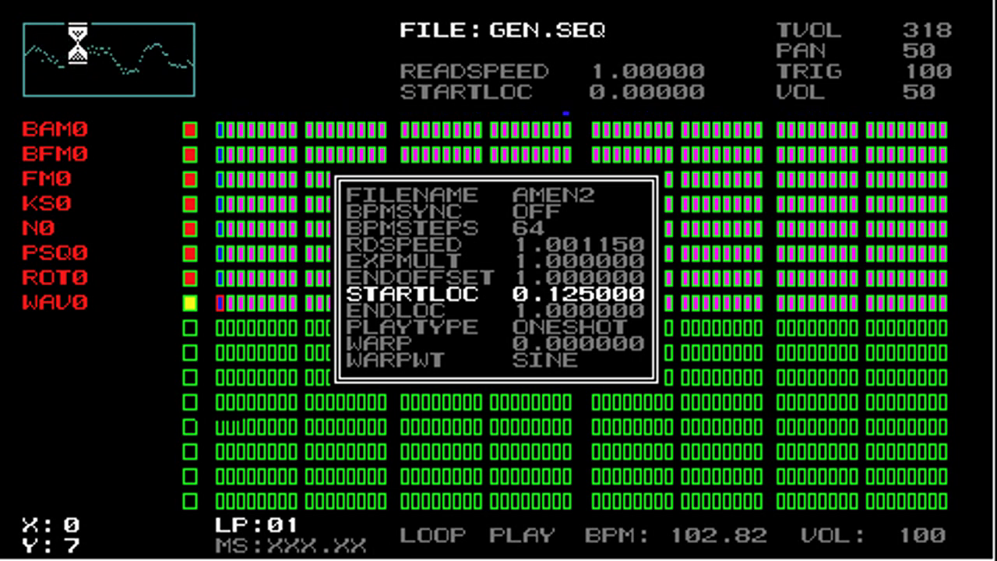
key("Right")
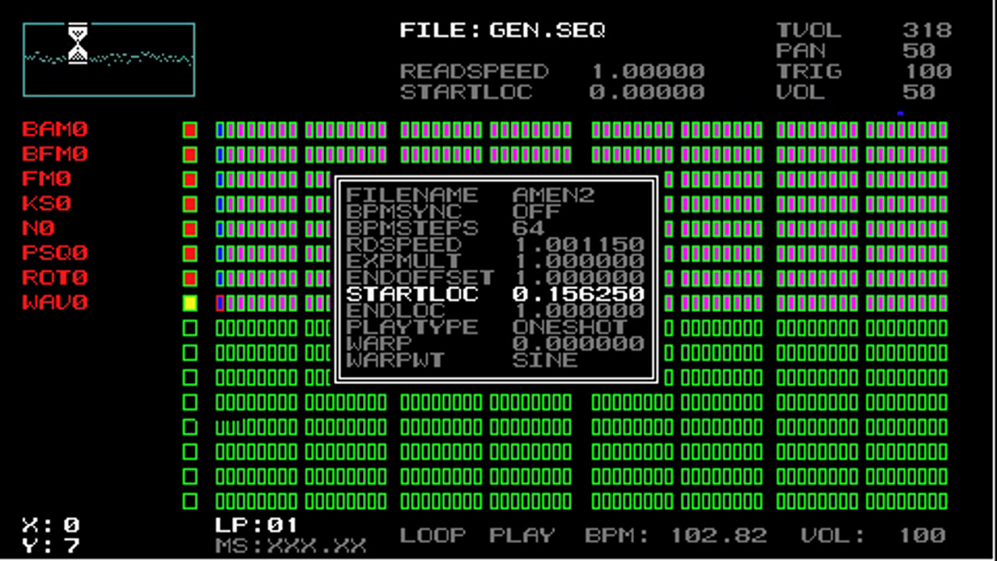
key("Right")
key("Right")
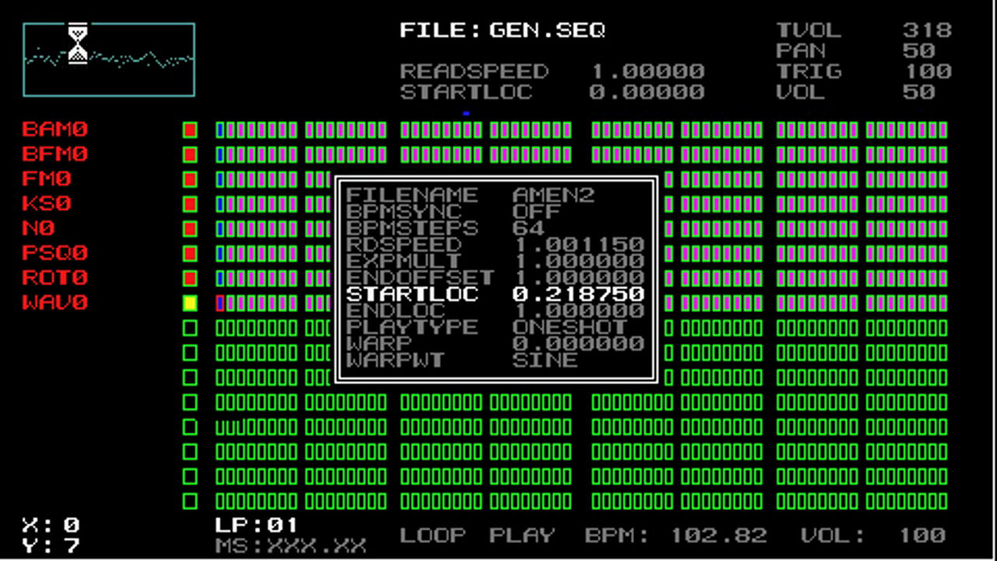
key("Right")
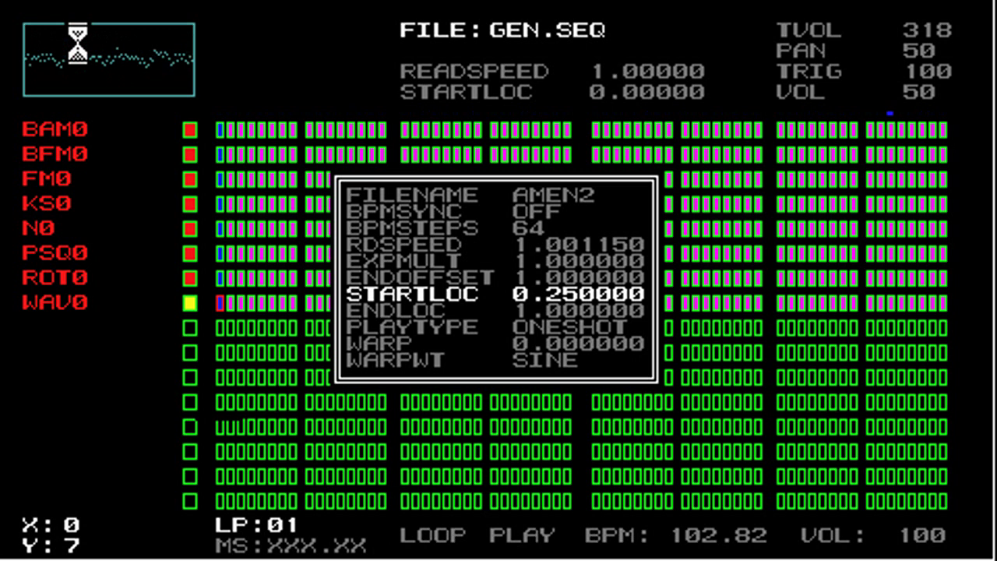
Lower AMEN2's ENDLOC in 0.03125 steps from 0.96875 down toward 0.75
key("Down")
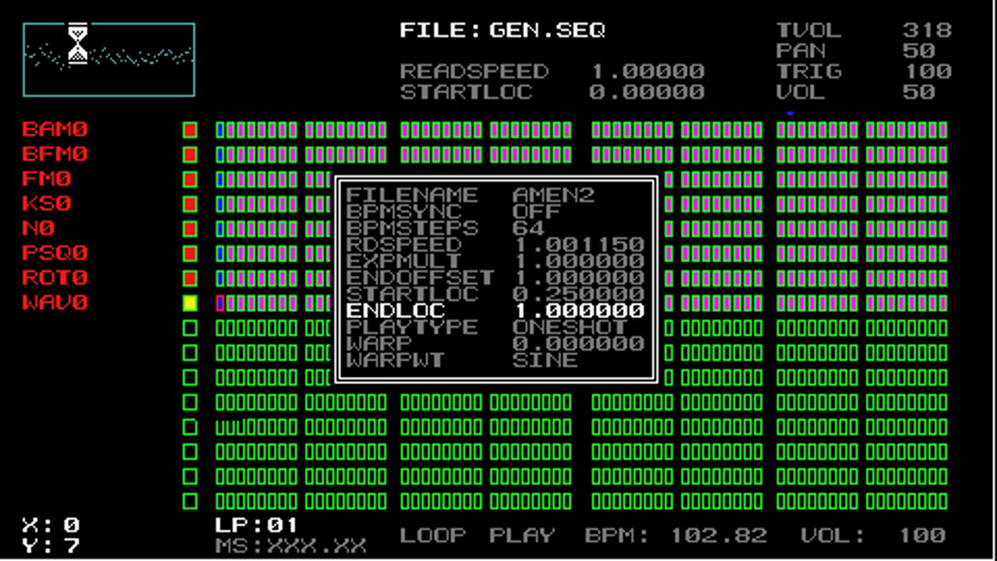
key("Left")
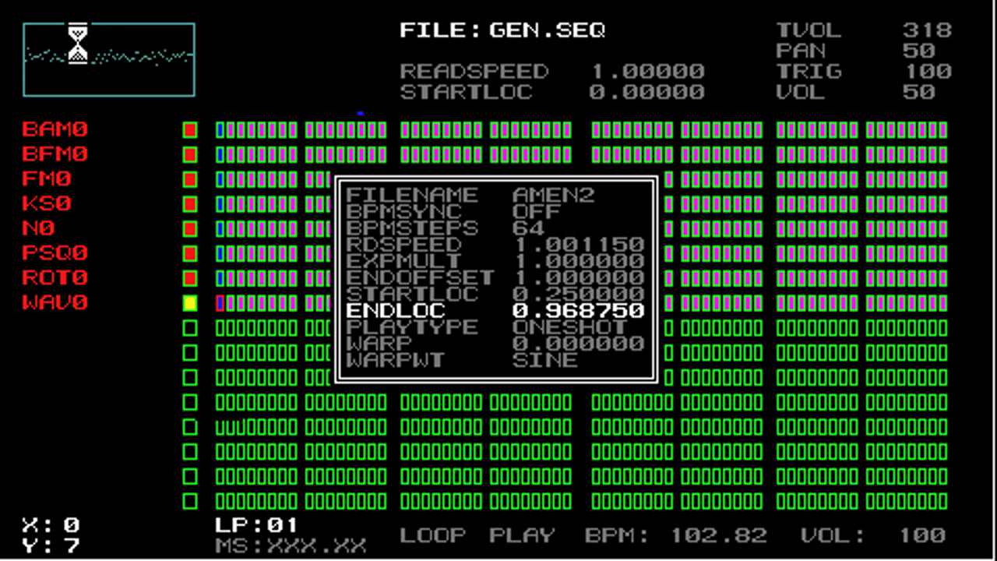
key("Left")
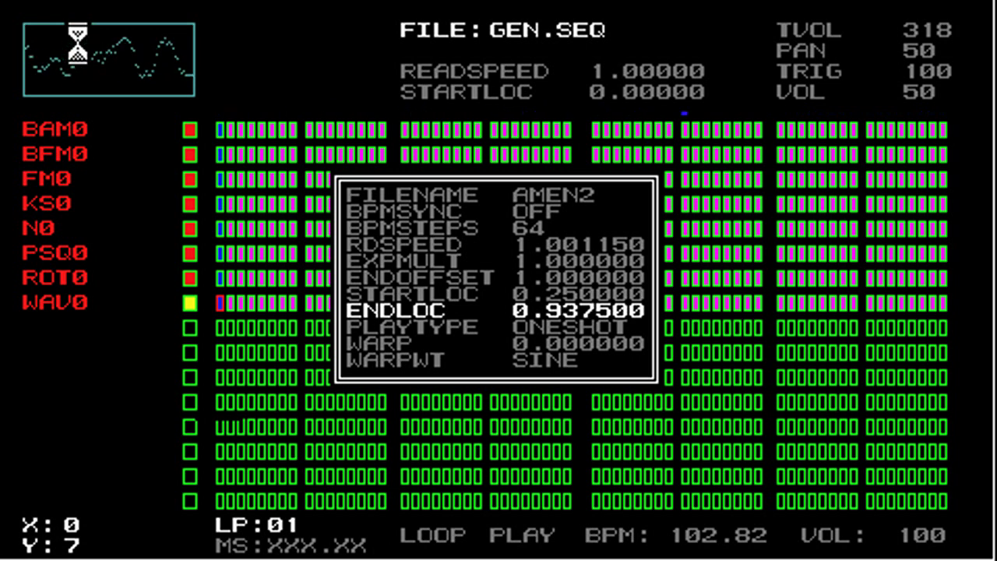
key("Left")
key("Left")
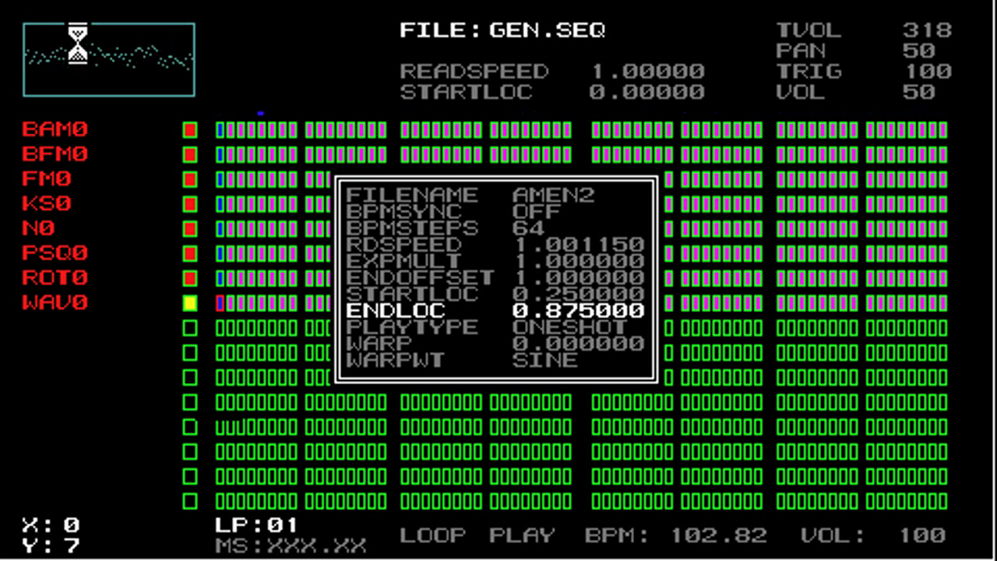
key("Left")
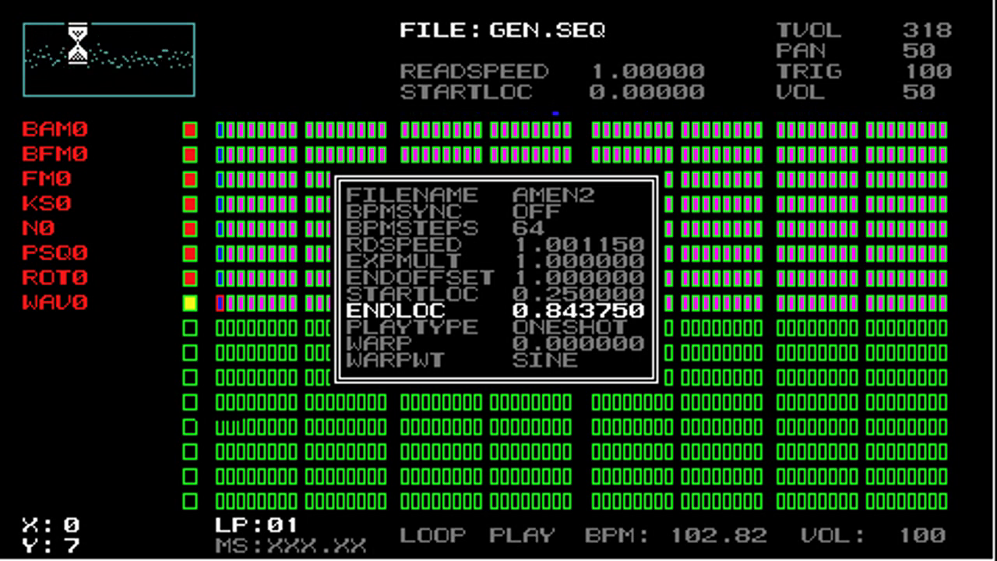
key("Left")
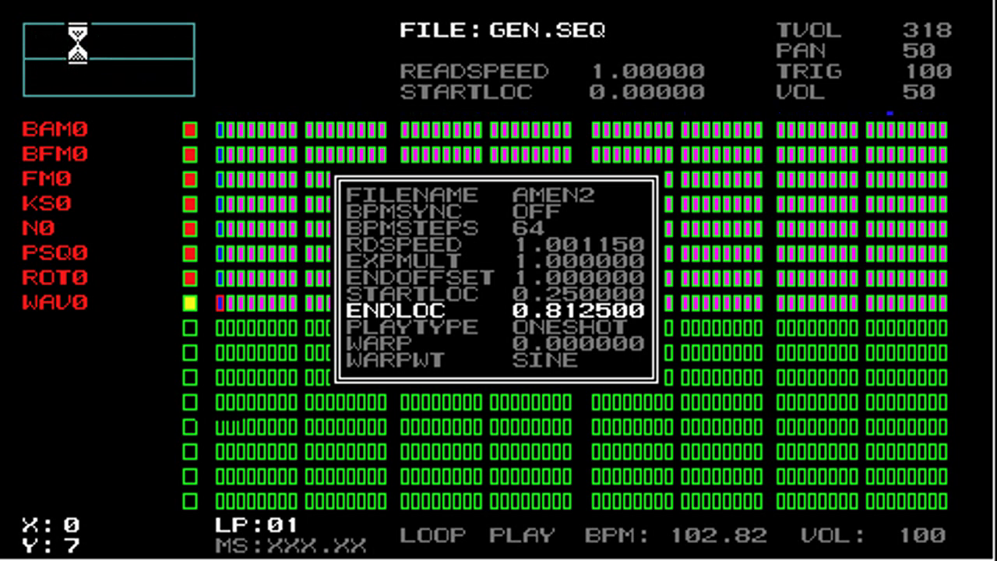
key("Left")
key("Left")
Switch BPMSYNC from OFF to ON for the AMEN2 sample on WAV0
key("Down")
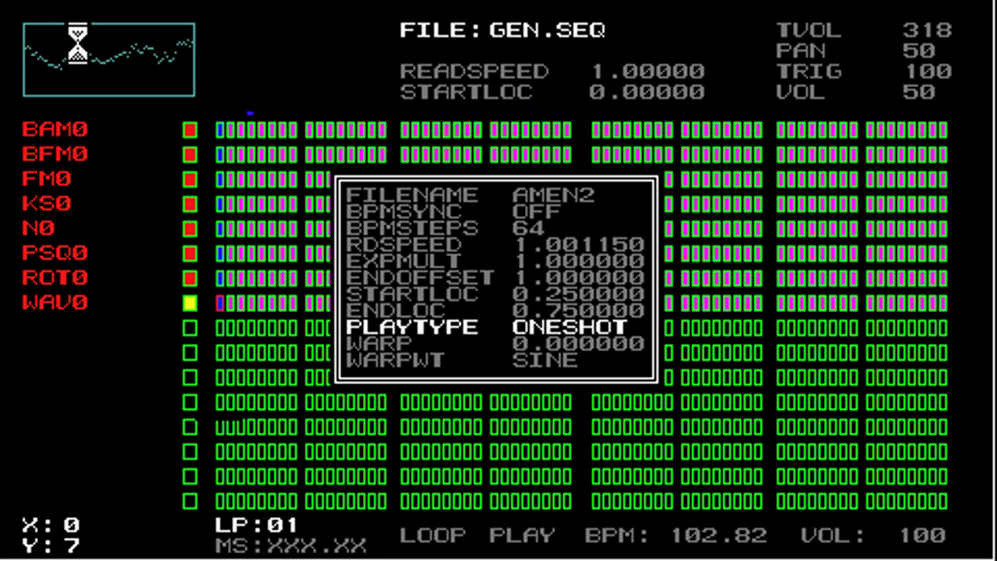
key("Up")
key("Up")
key("Up")
key("Up")
key("Up")
key("Up")
key("Up")
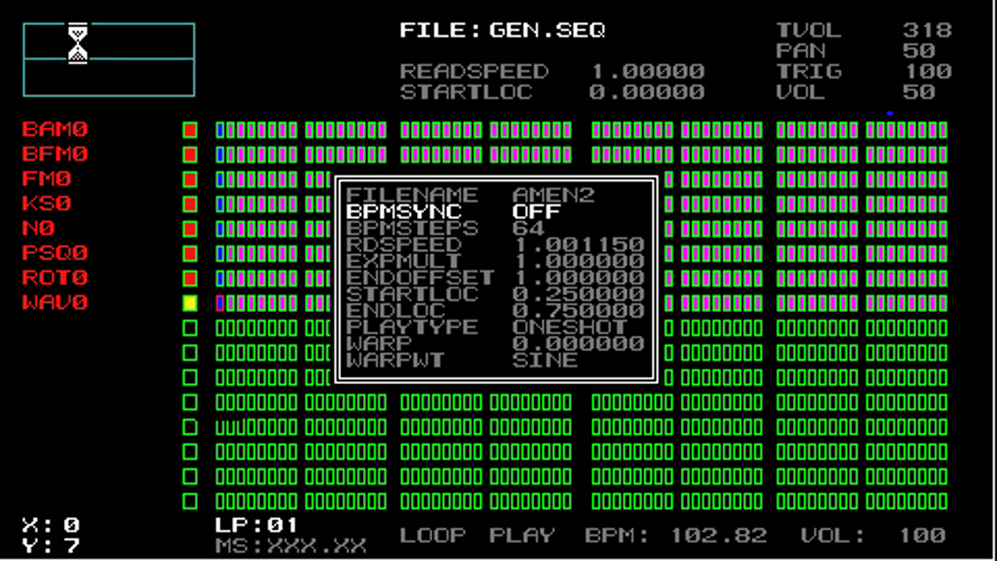
key("Right")
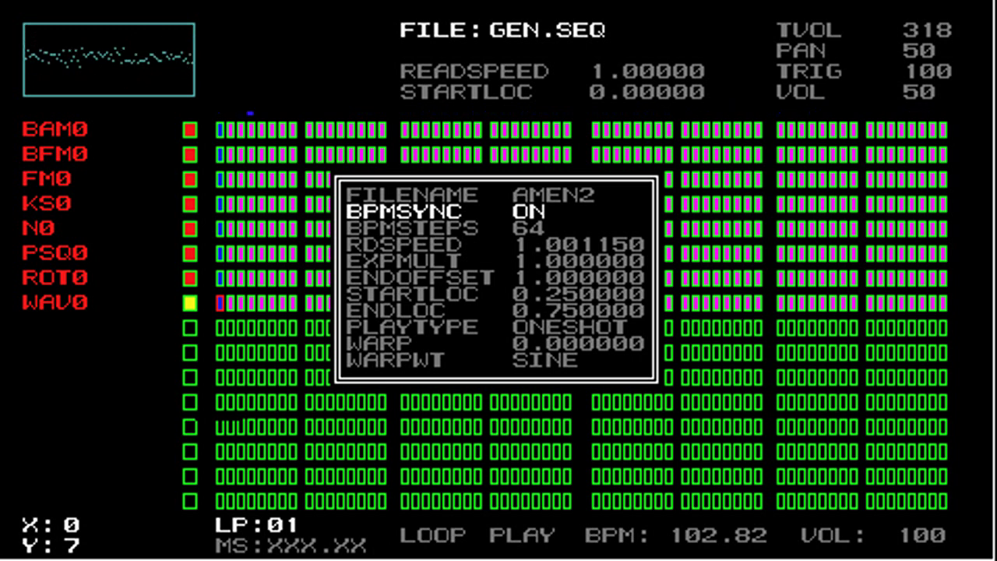
key("Down")
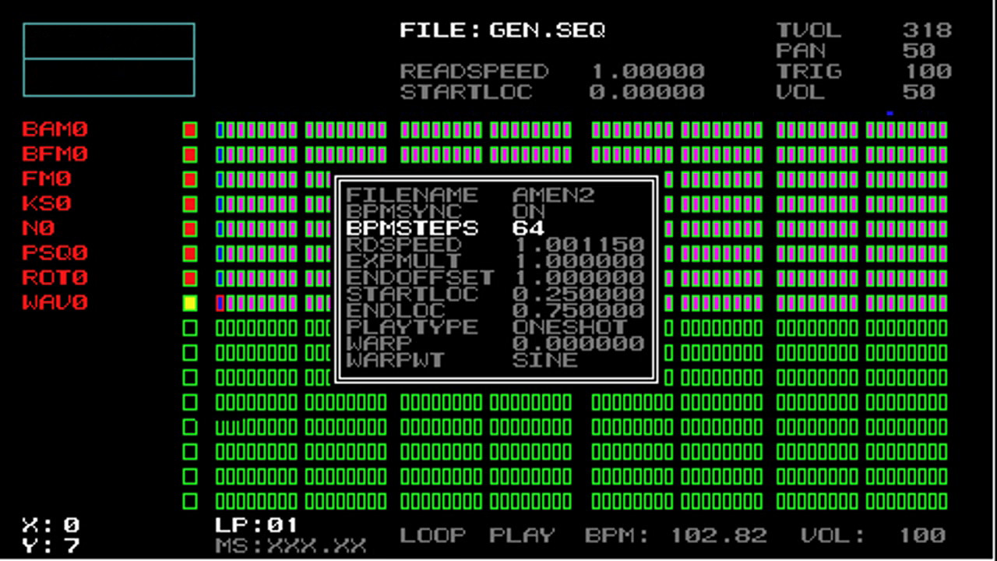
key("Down")
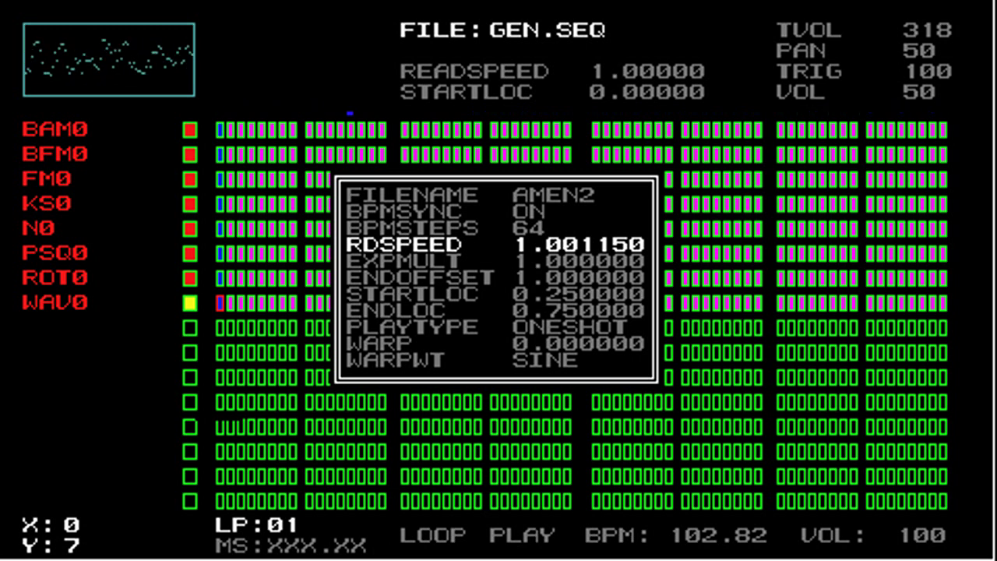
Change the AMEN2 sample's play type from ONESHOT to LOOP
key("Down")
key("Down")
key("Down")
key("Down")
key("Down")
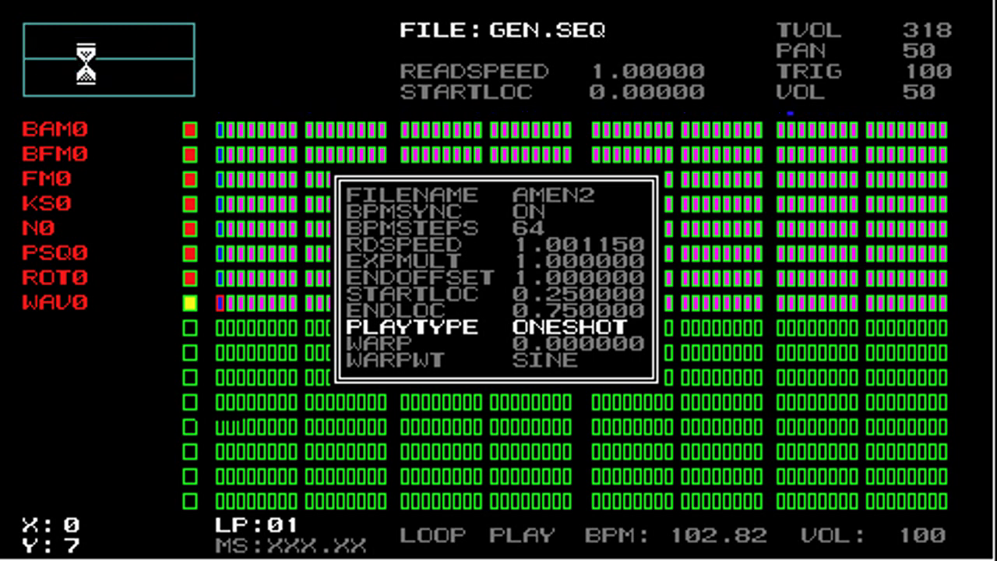
key("Right")
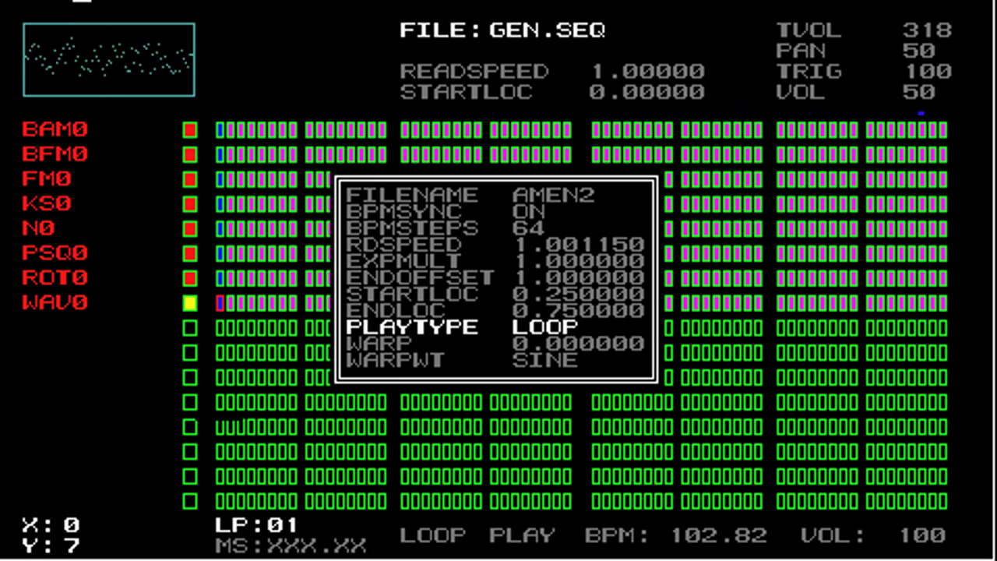
Reset the AMEN2 read speed from 1.001150 to exactly 1.000000
key("Up")
key("Up")
key("Up")
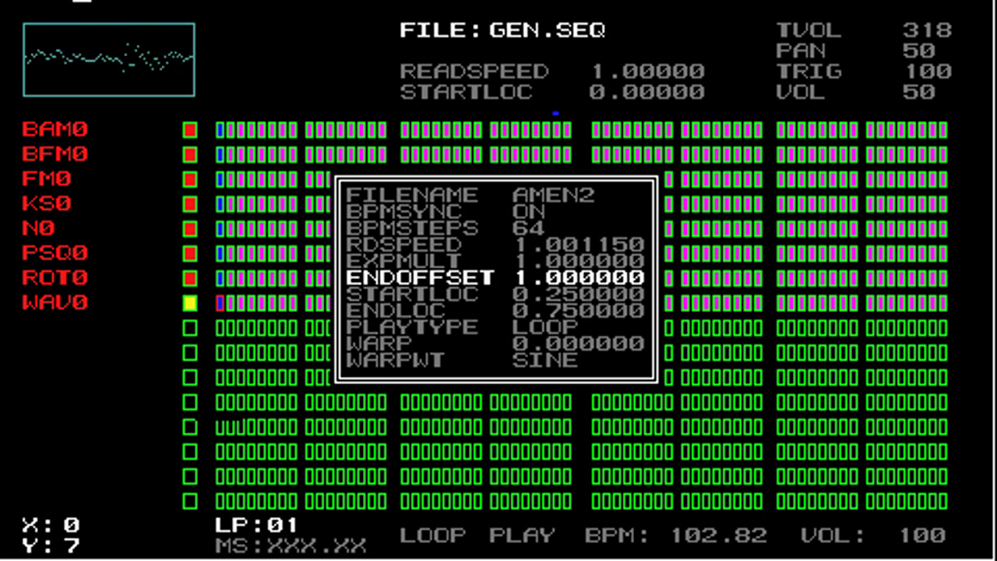
key("Up")
key("Up")
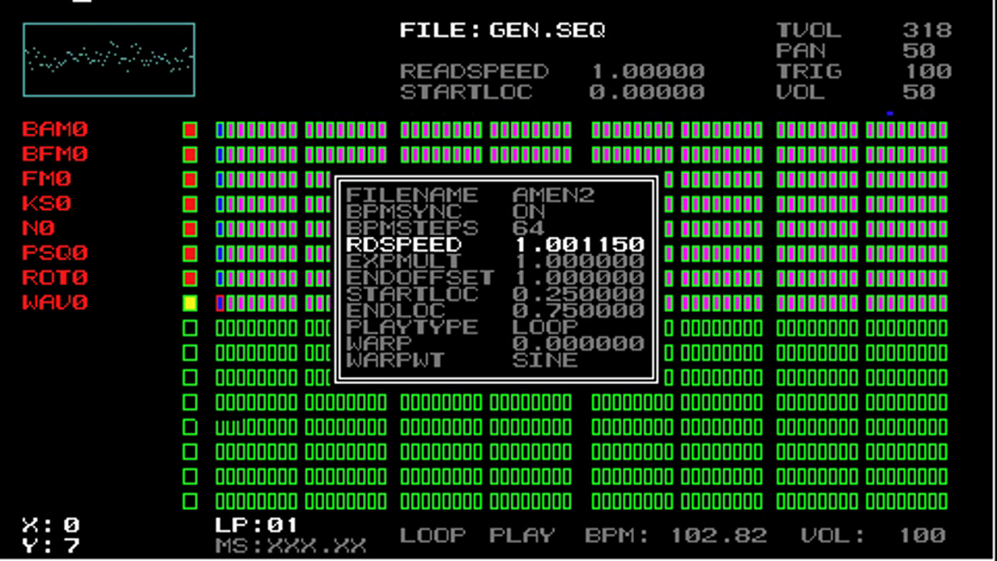
key("Delete")
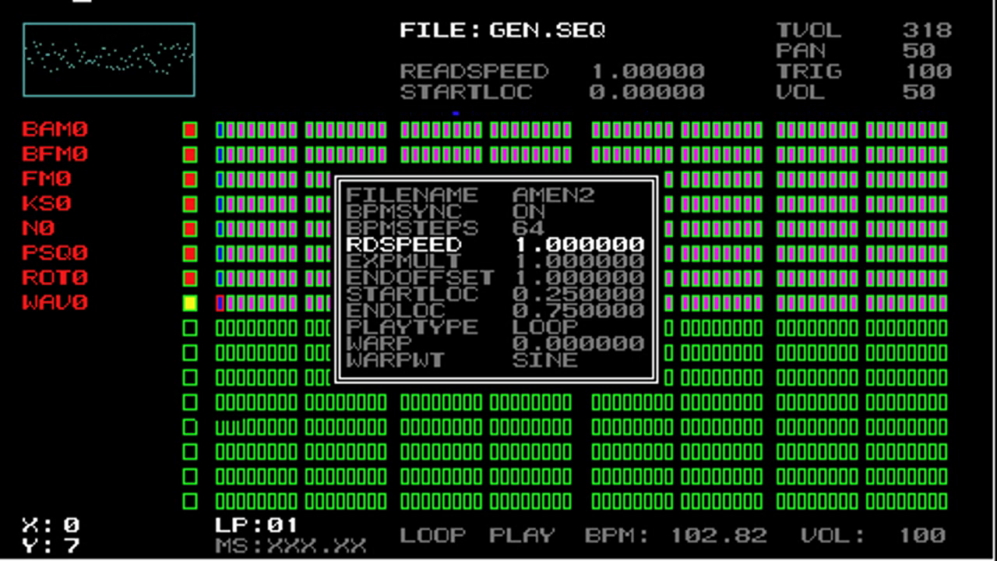
key("Left")
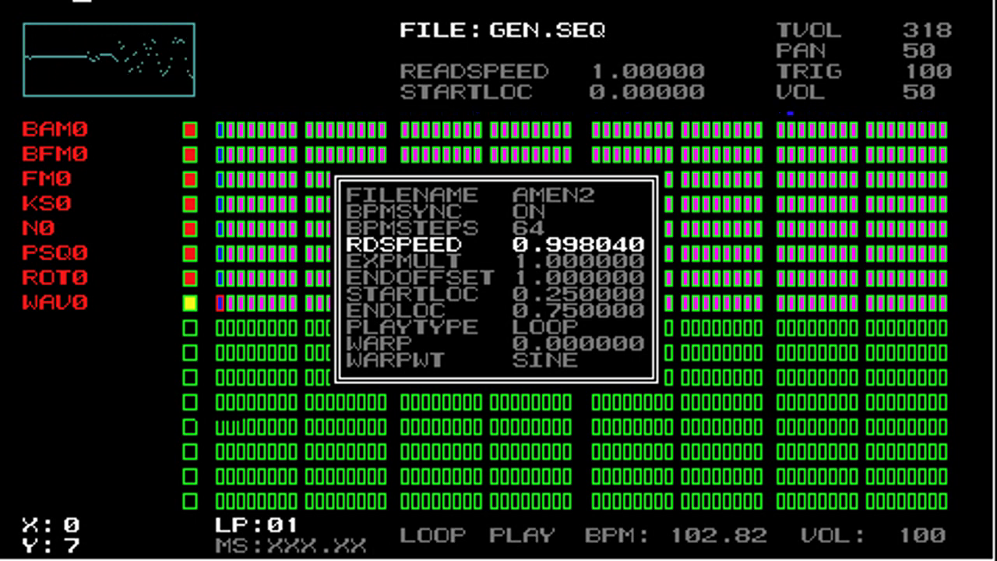
key("Delete")
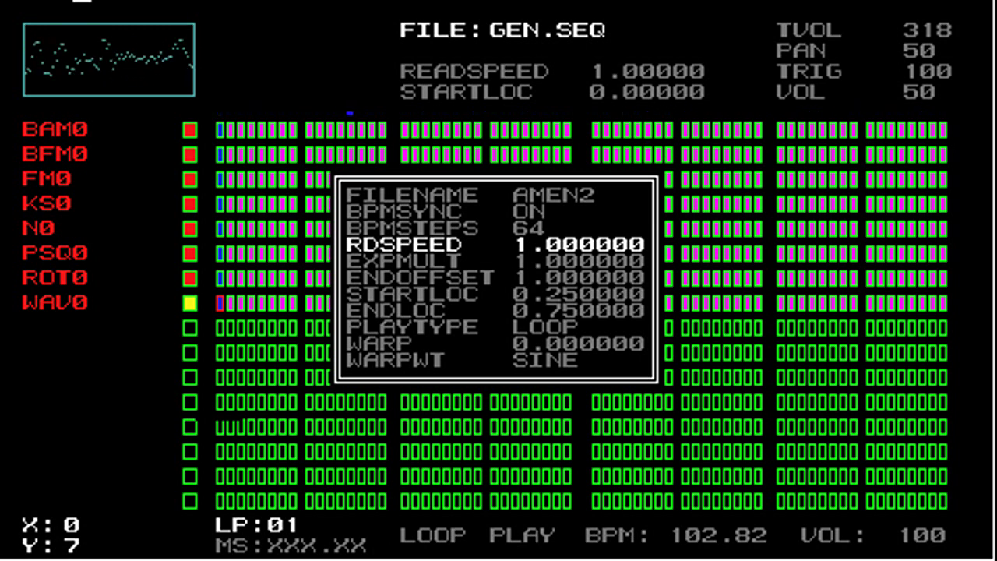
Step the AMEN2 start location up from 0.250000 to 0.468750, toward 0.5
key("Down")
key("Down")
key("Down")
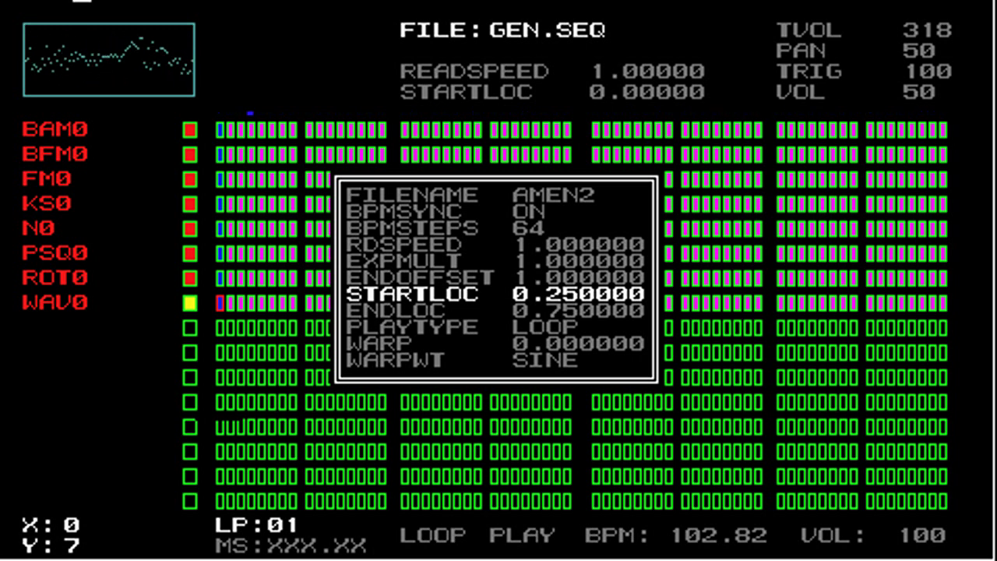
key("Right")
key("Right")
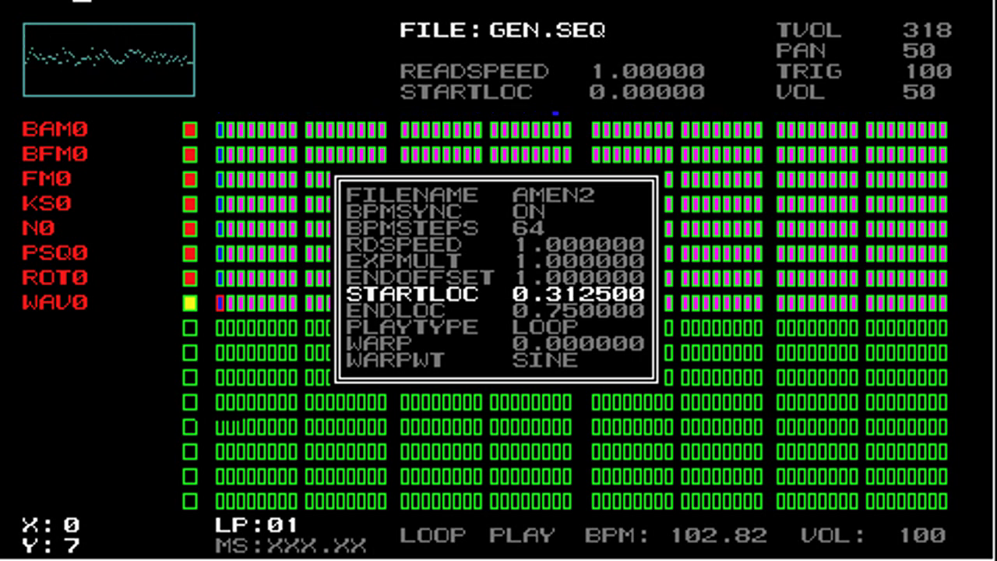
key("Right")
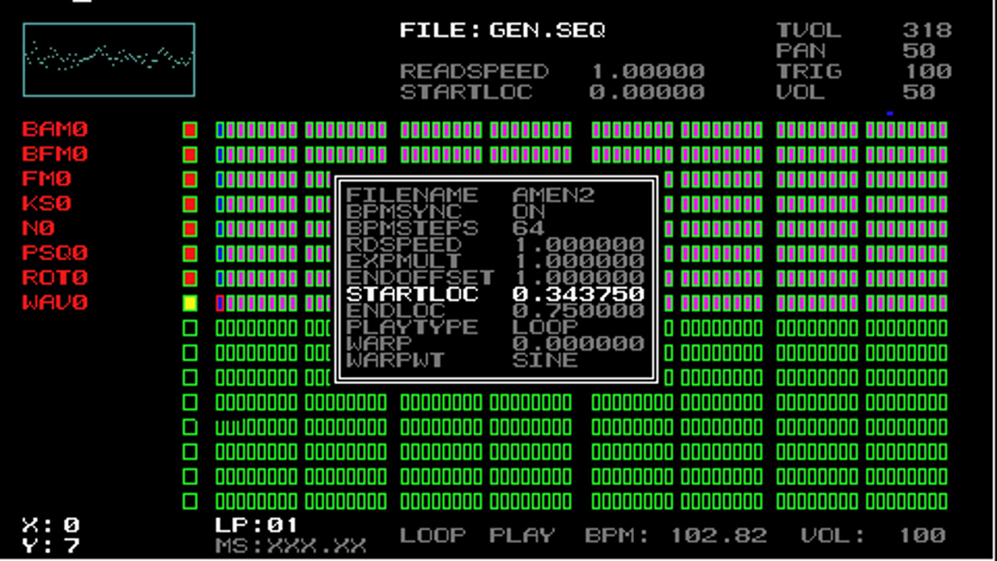
key("Right")
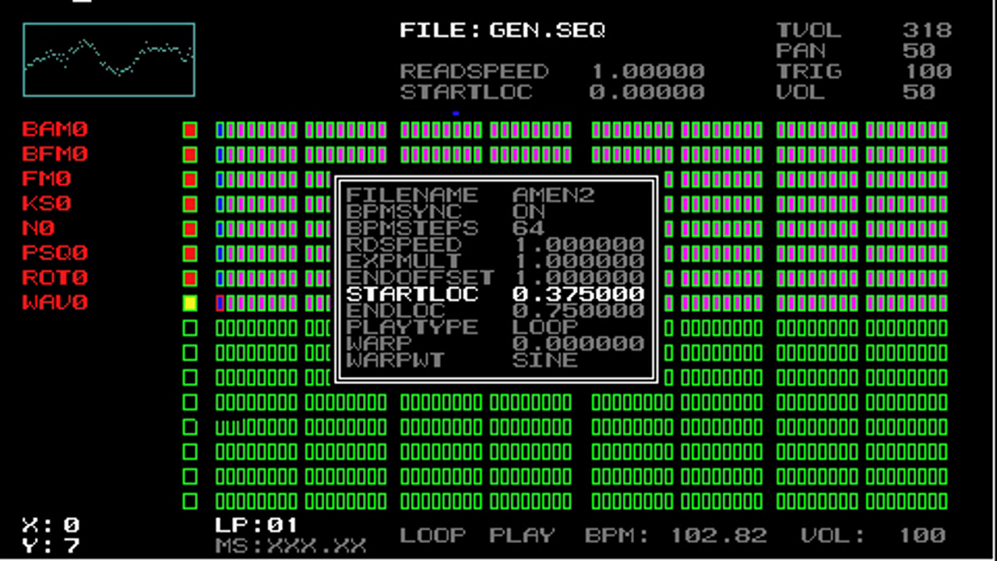
key("Right")
key("Right")
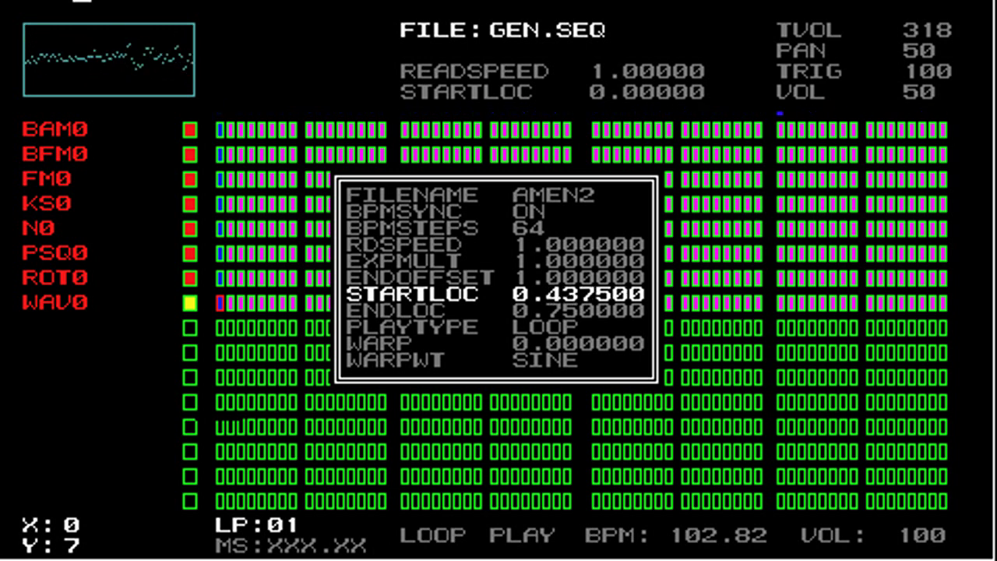
key("Right")
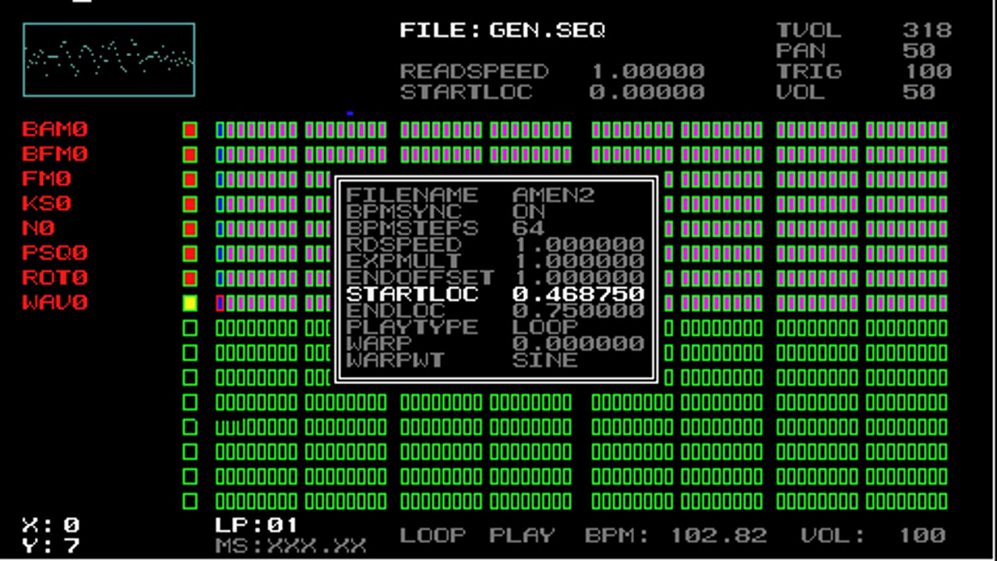
key("Right")
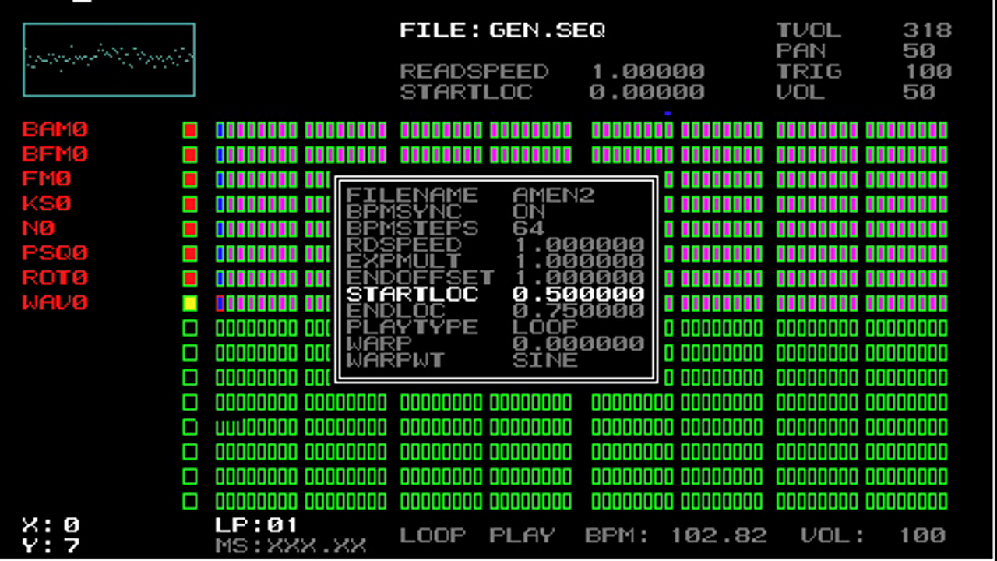
key("Down")
key("Down")
key("Down")
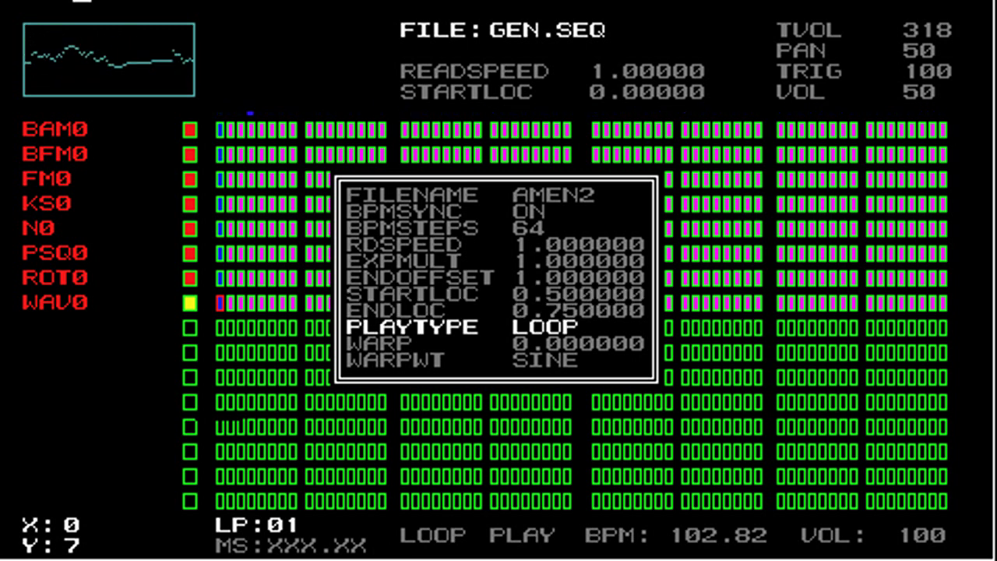